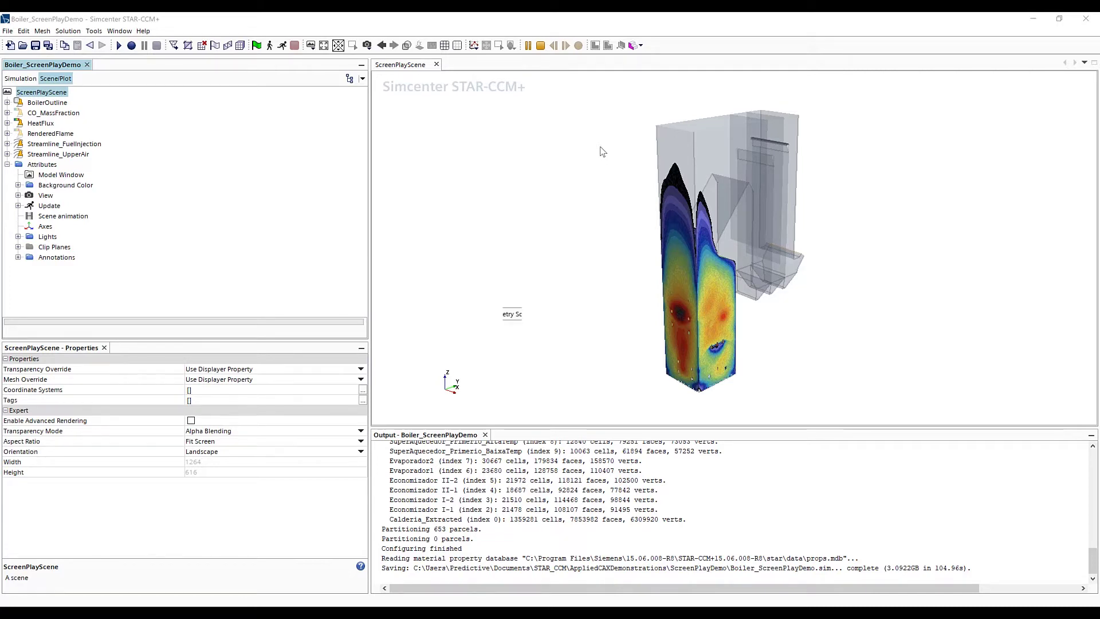
# - Create Screenplay 1 based on the existing ScreenPlayScene, then go back to the scene tree
pyautogui.click(22, 78)
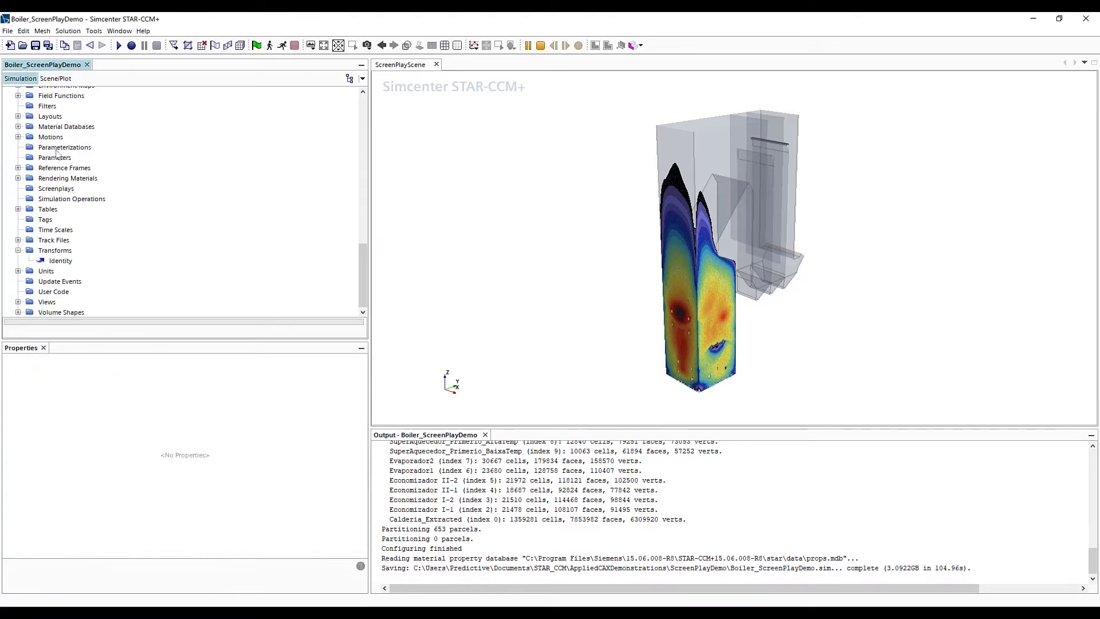
pyautogui.click(50, 189)
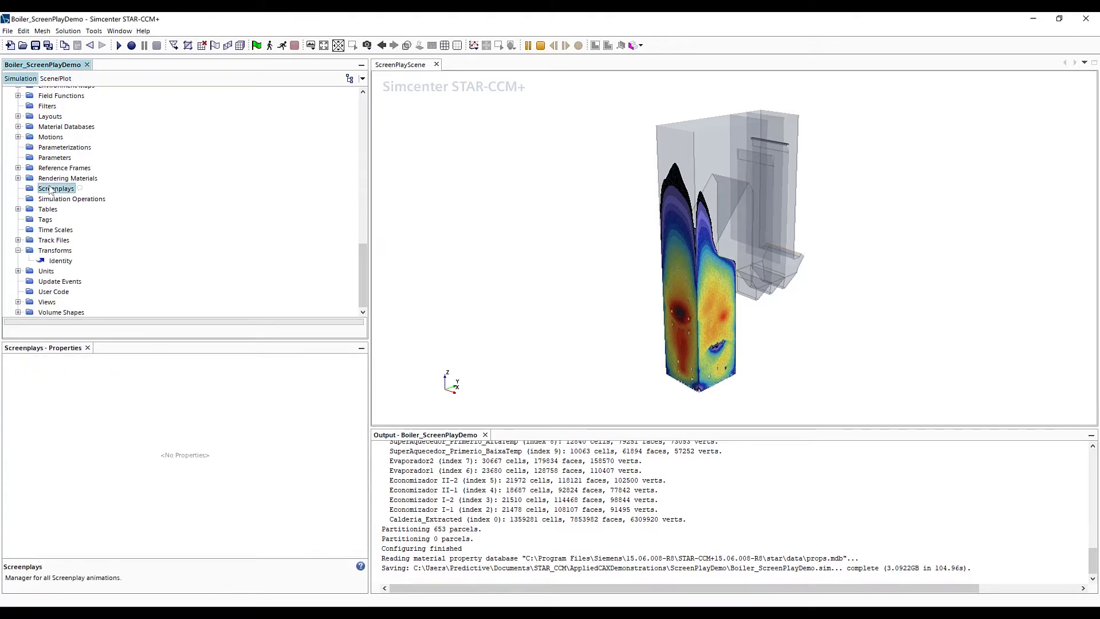
pyautogui.scroll(3, 47, 240)
pyautogui.rightClick(46, 283)
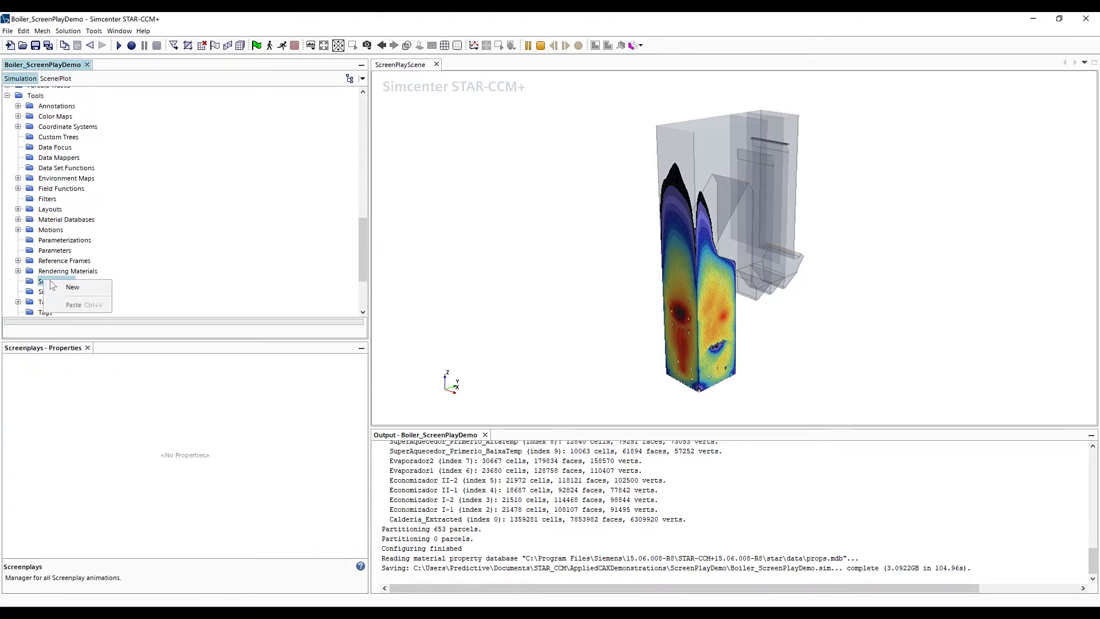
pyautogui.click(61, 286)
pyautogui.click(520, 313)
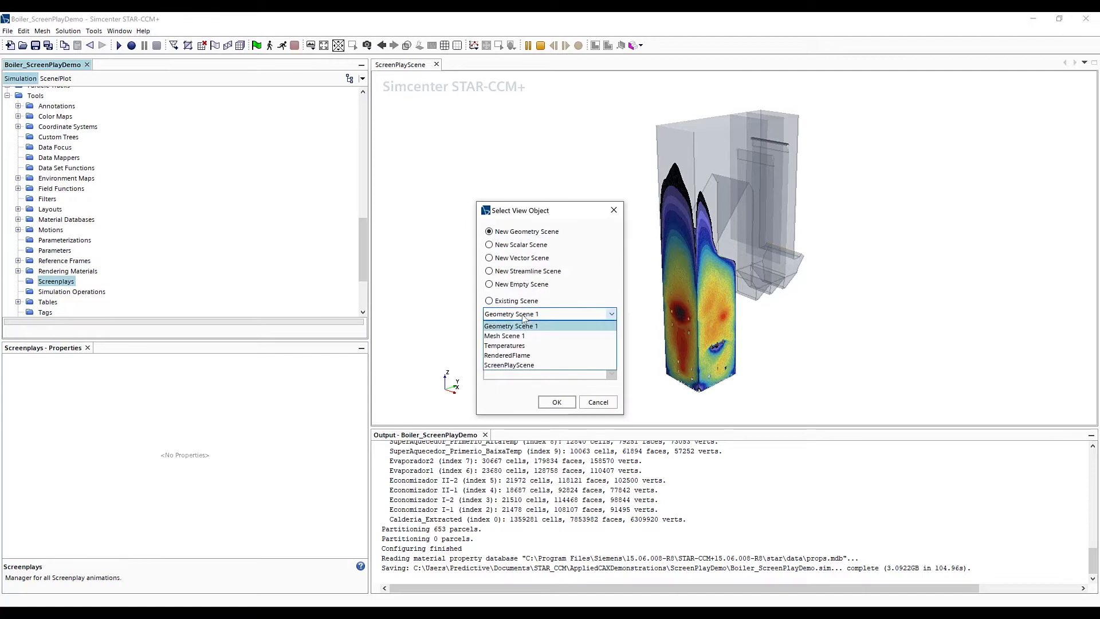
pyautogui.click(529, 368)
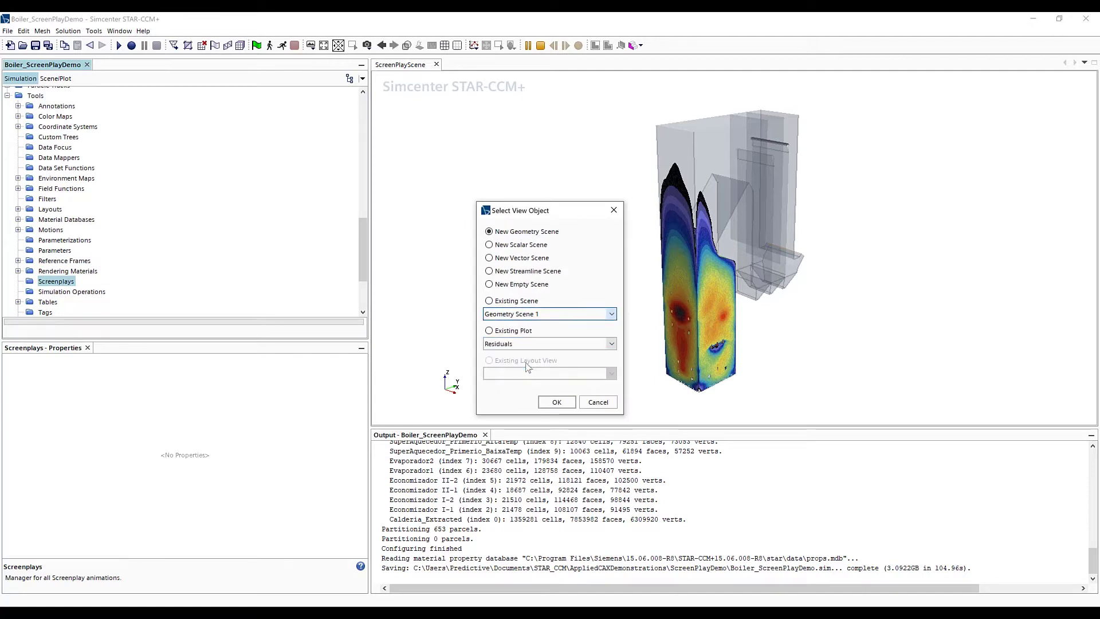
pyautogui.click(556, 402)
pyautogui.click(56, 79)
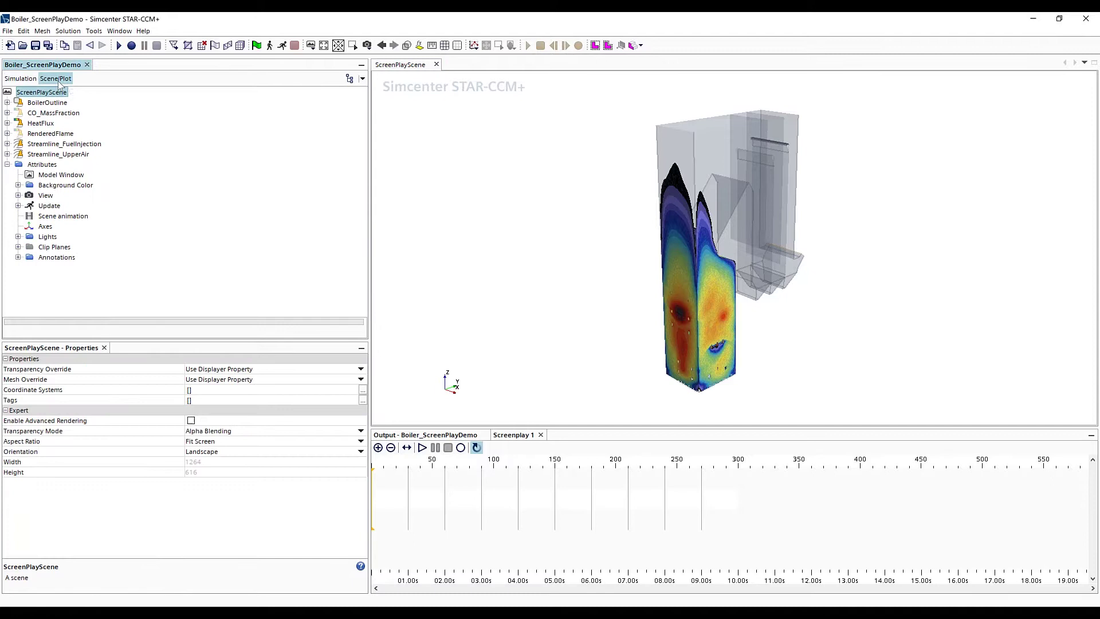
# - Add a Scene View camera action to the Screenplay 1 timeline
pyautogui.moveTo(43, 197); pyautogui.dragTo(409, 477)
pyautogui.click(376, 487)
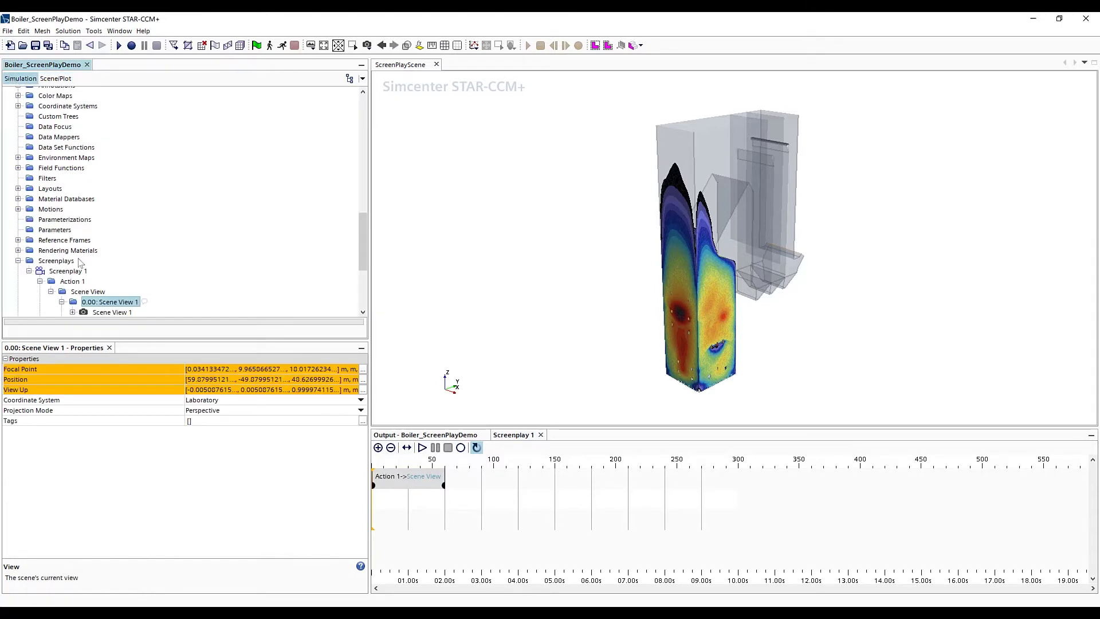
pyautogui.scroll(-4, 82, 263)
pyautogui.click(84, 209)
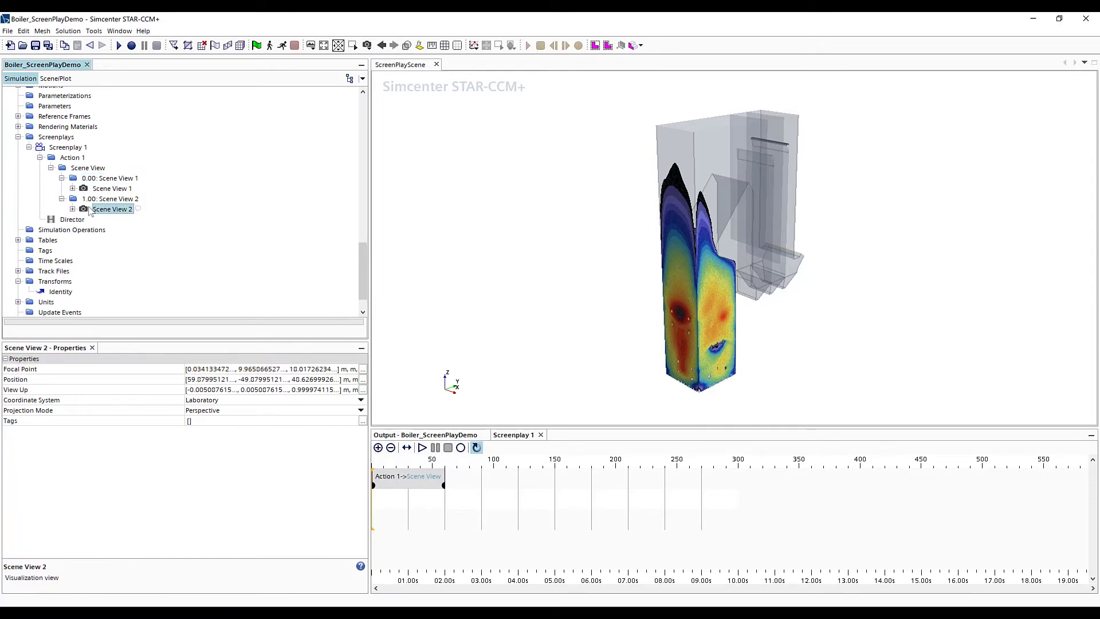
# - Restore the closer stored View 2 and paste it into the Scene View 2 keyframe
pyautogui.click(367, 46)
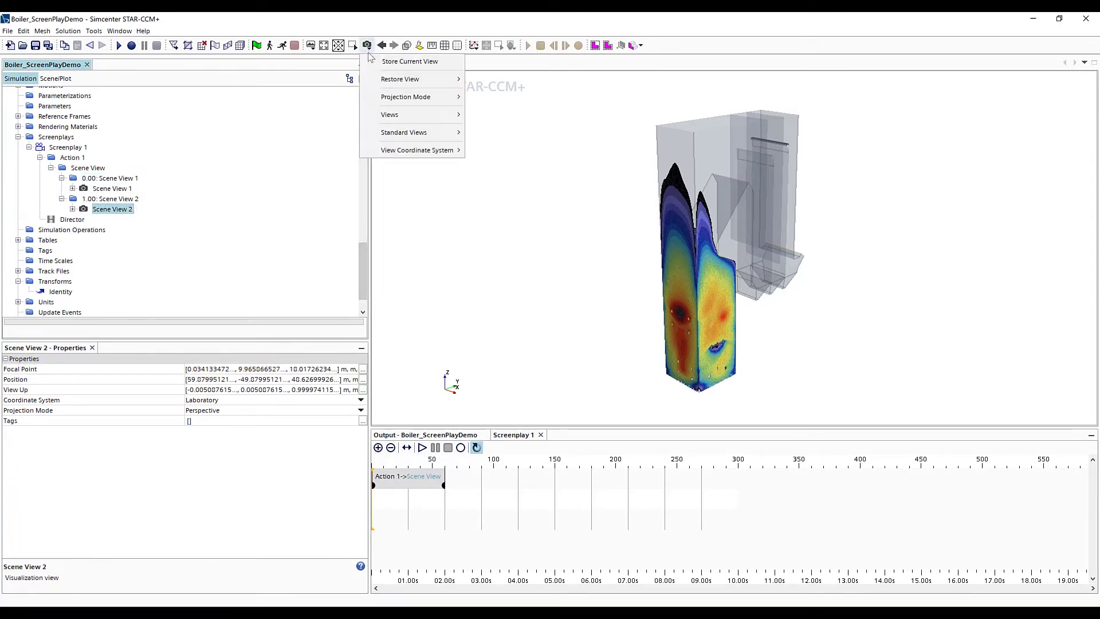
pyautogui.moveTo(381, 79)
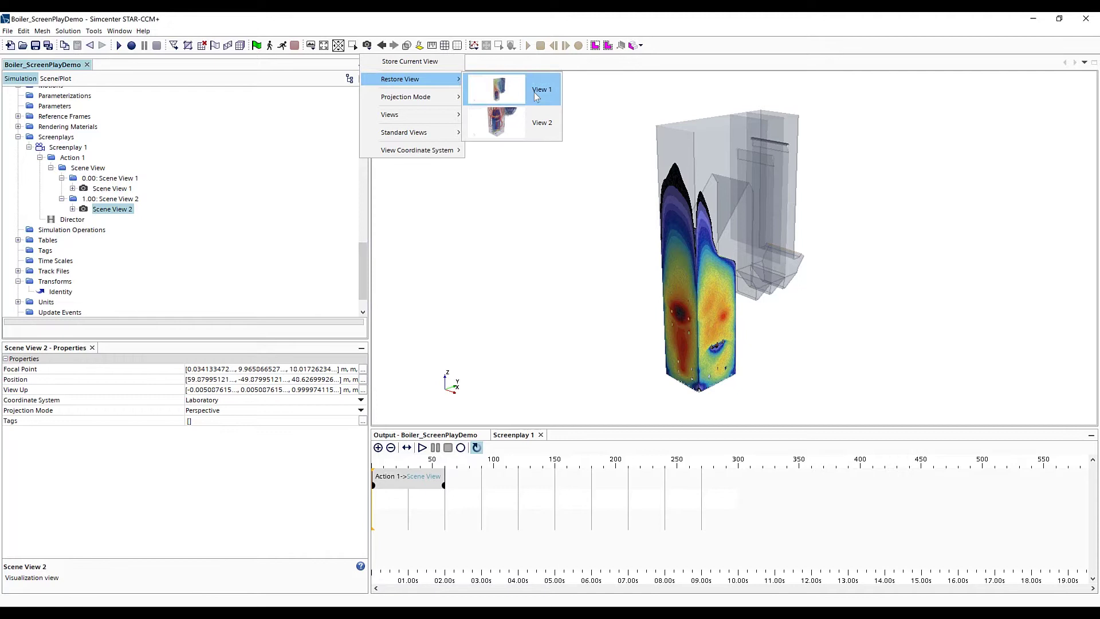
pyautogui.click(539, 122)
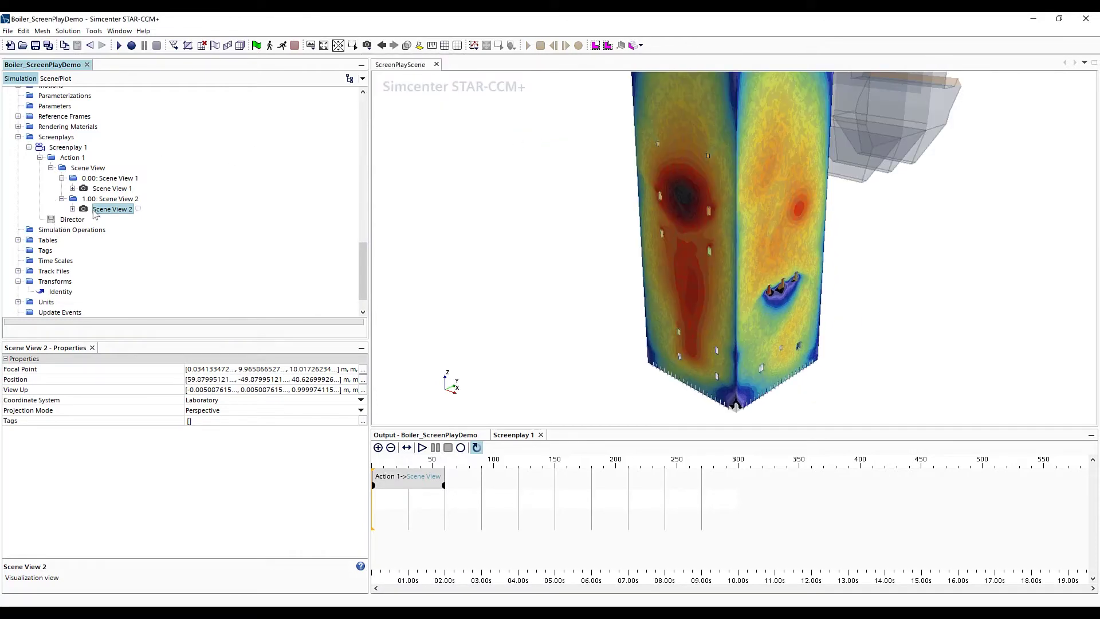
pyautogui.rightClick(99, 211)
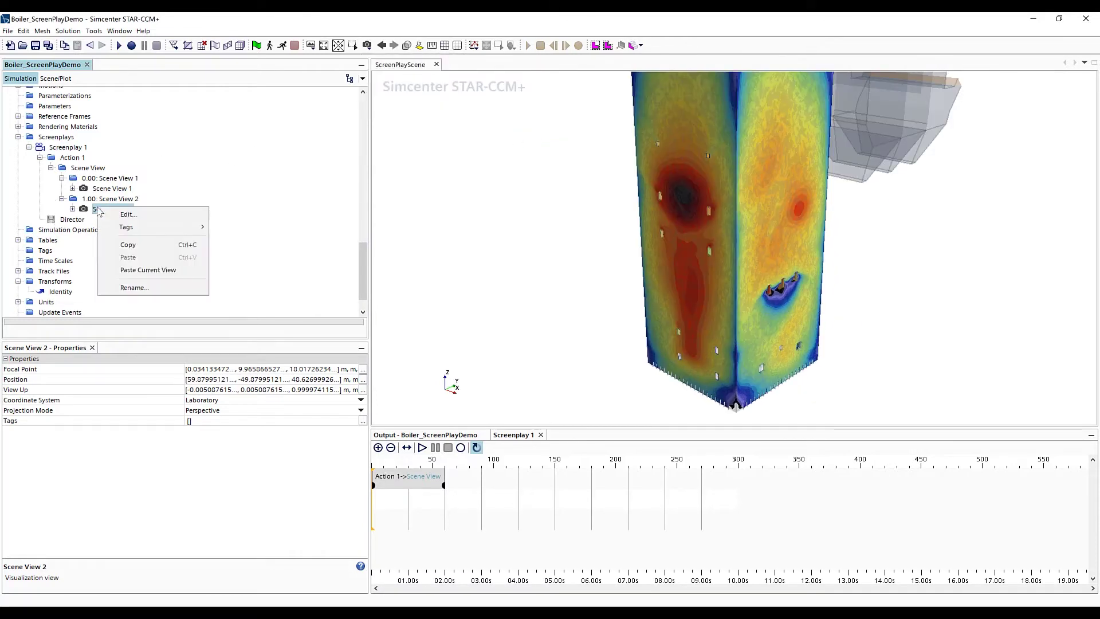
pyautogui.click(143, 269)
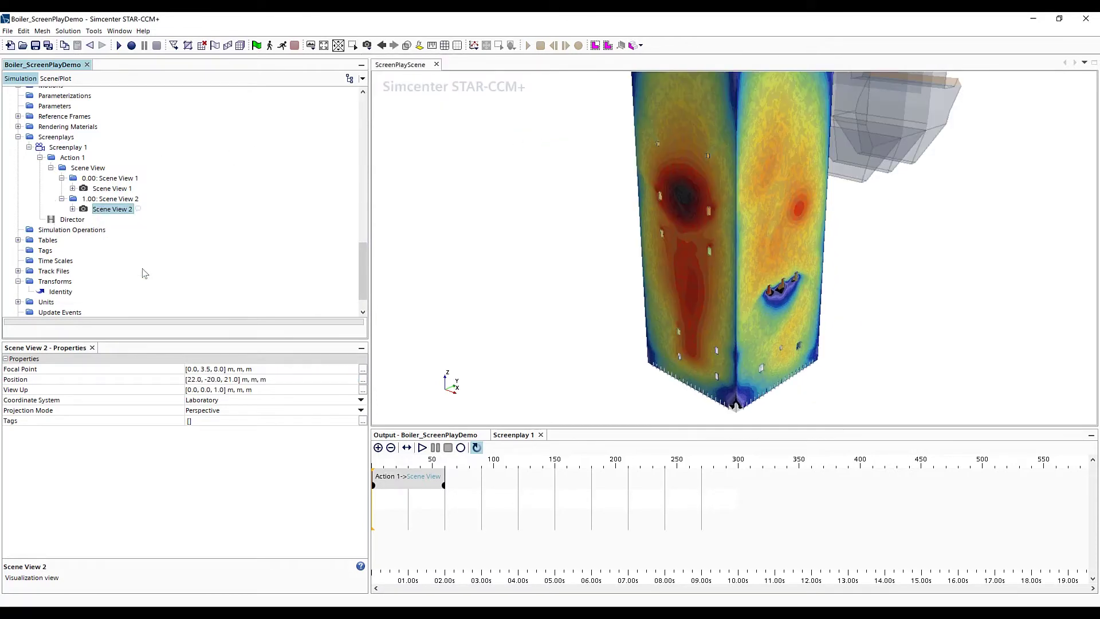
# - Create Simple Transform 1 using the Laboratory->Cartesian 1 coordinate system
pyautogui.click(56, 283)
pyautogui.rightClick(69, 282)
pyautogui.moveTo(143, 285)
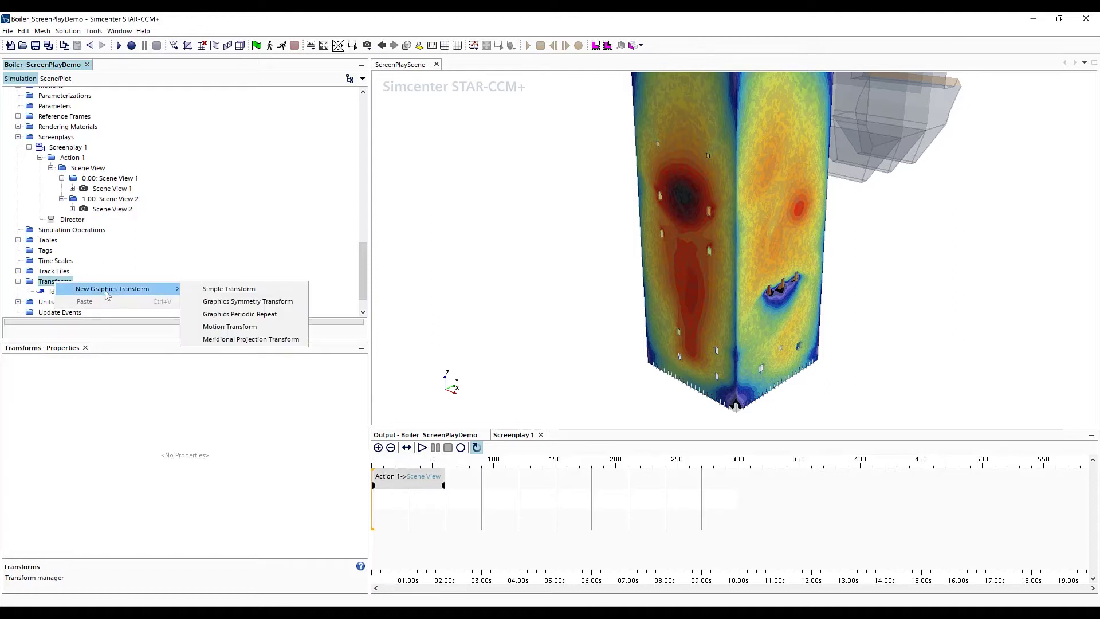
pyautogui.click(240, 284)
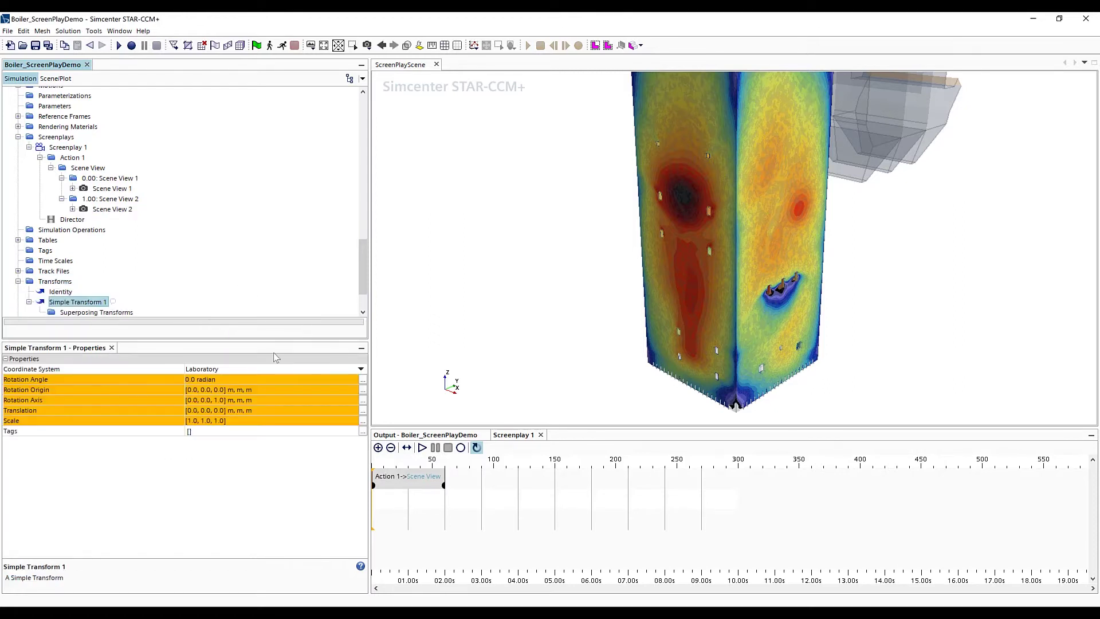
pyautogui.click(274, 367)
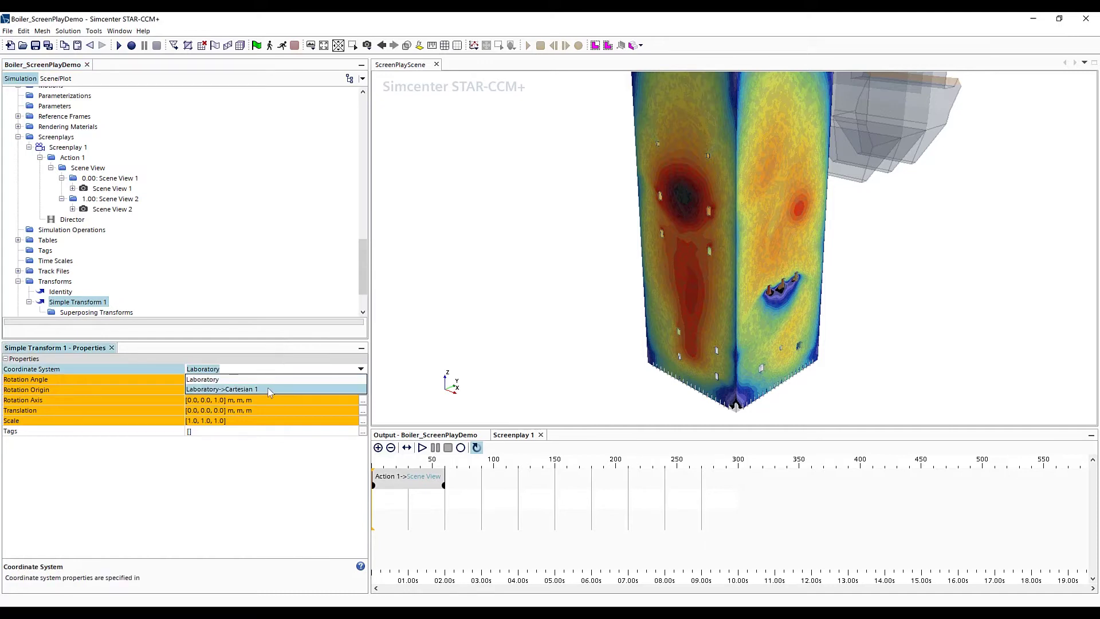
pyautogui.click(268, 388)
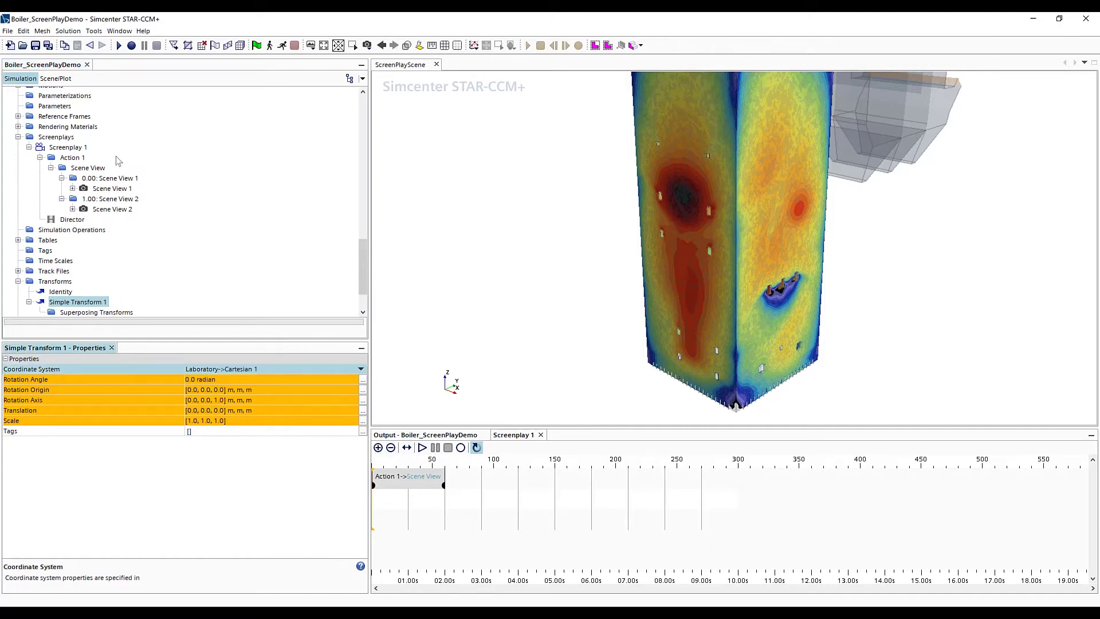
# - Apply Simple Transform 1 to all six displayers, from BoilerOutline onward
pyautogui.click(53, 80)
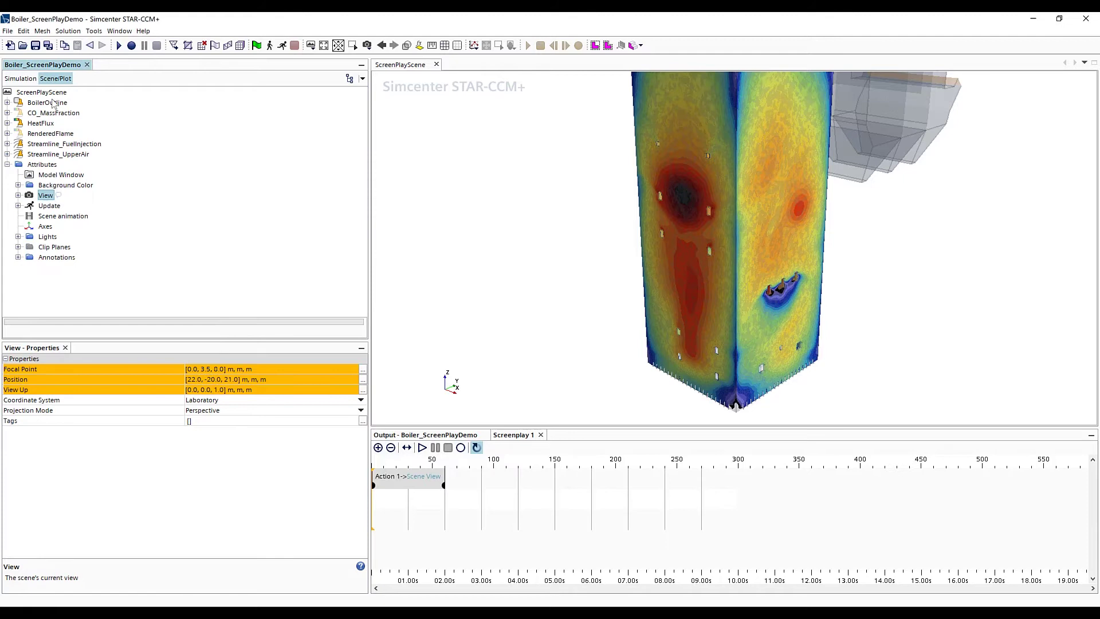
pyautogui.click(53, 103)
pyautogui.keyDown('shift'); pyautogui.click(50, 156); pyautogui.keyUp('shift')
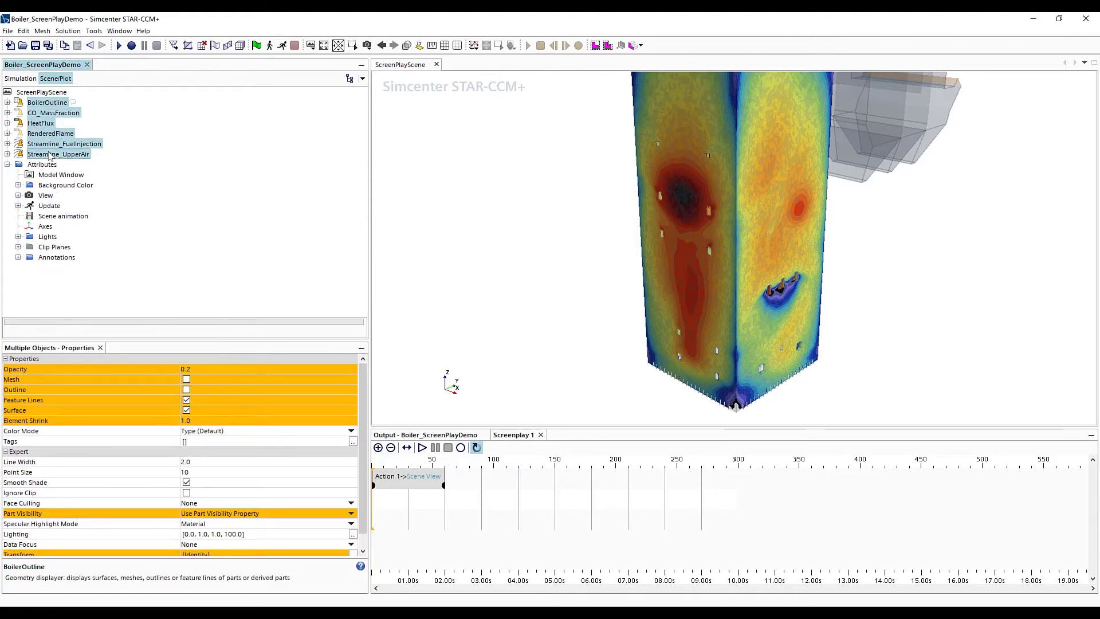
pyautogui.click(283, 492)
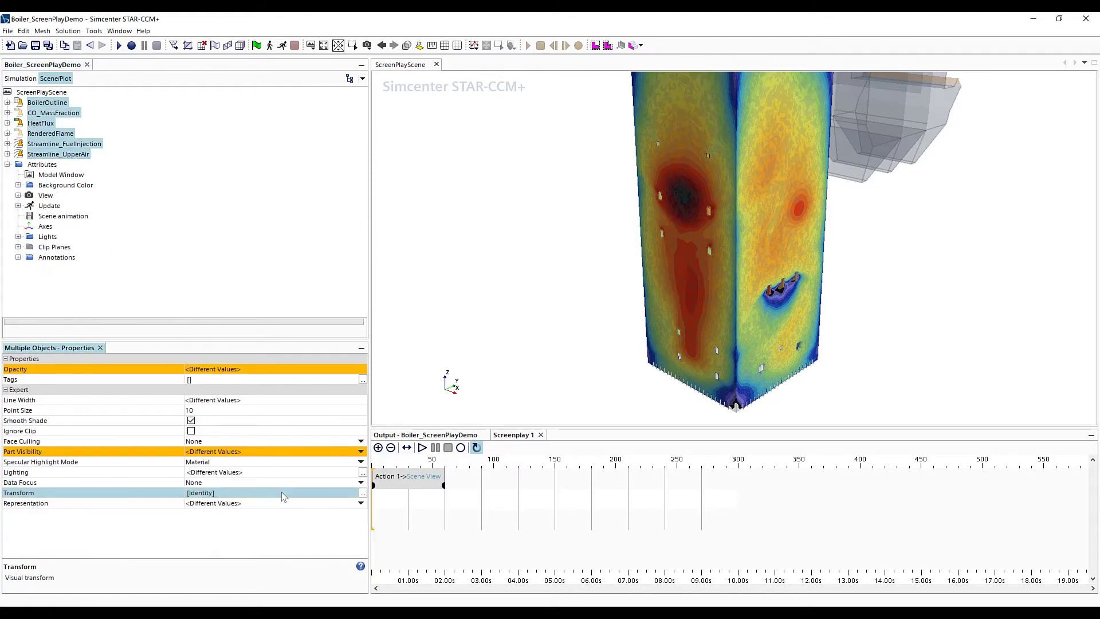
pyautogui.click(271, 514)
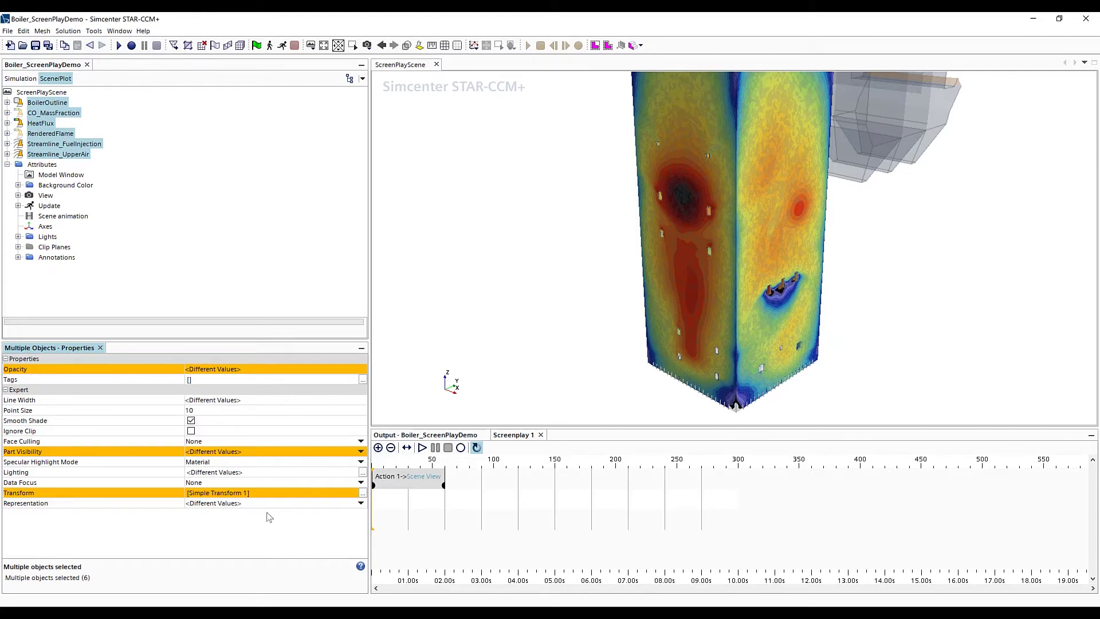
# - Add a transform action to the timeline and select its 1.00 s Simple Transform 2 keyframe
pyautogui.moveTo(235, 497); pyautogui.dragTo(504, 501)
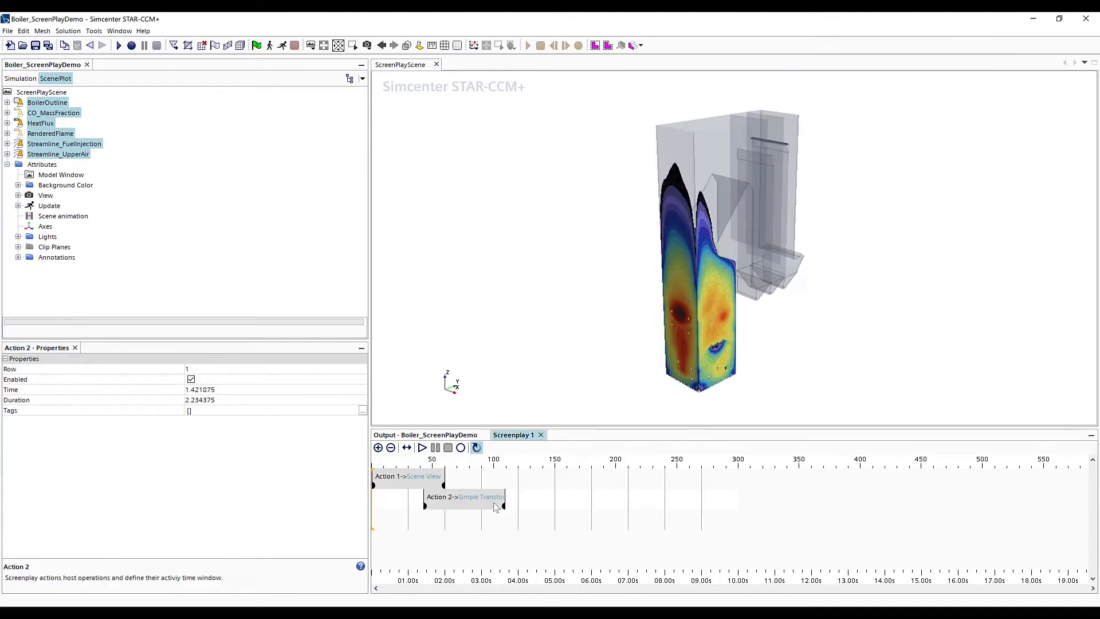
pyautogui.click(427, 512)
pyautogui.click(17, 79)
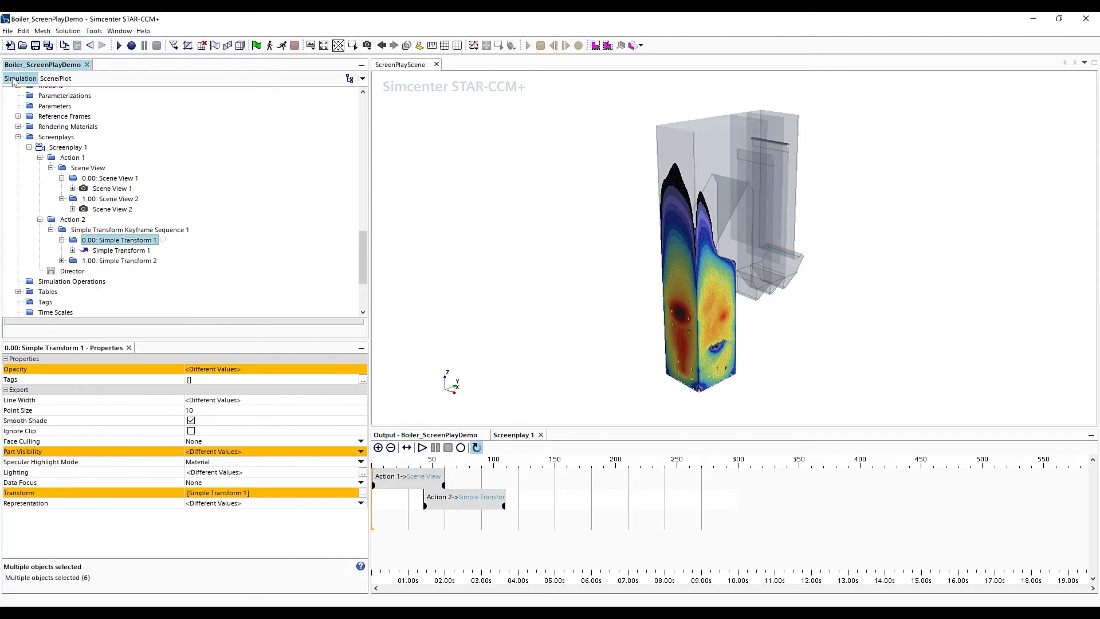
pyautogui.click(61, 260)
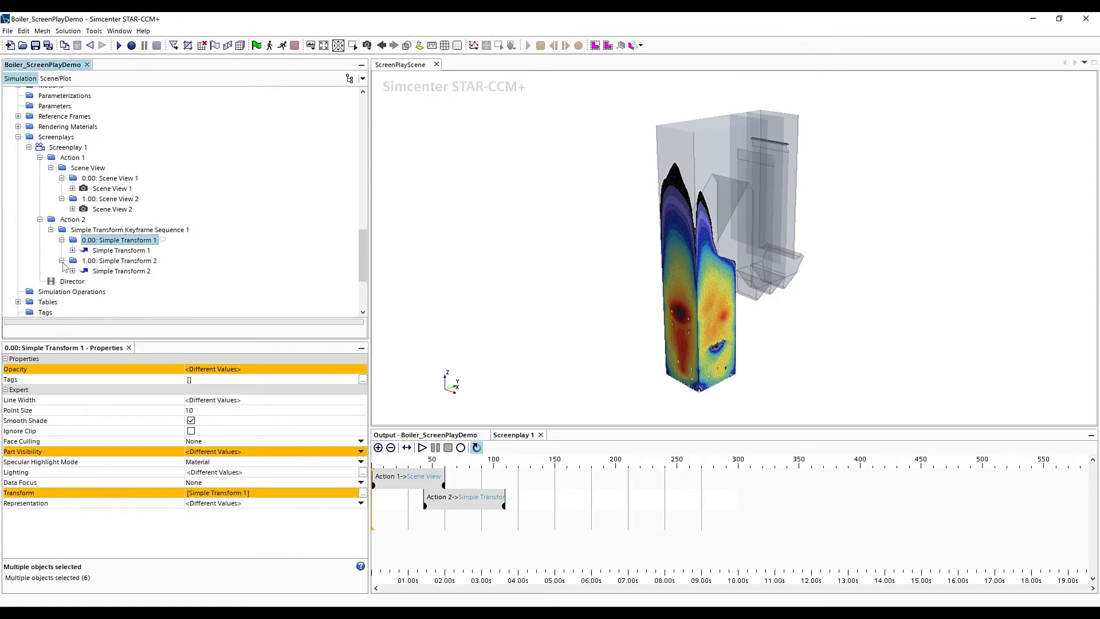
pyautogui.click(101, 272)
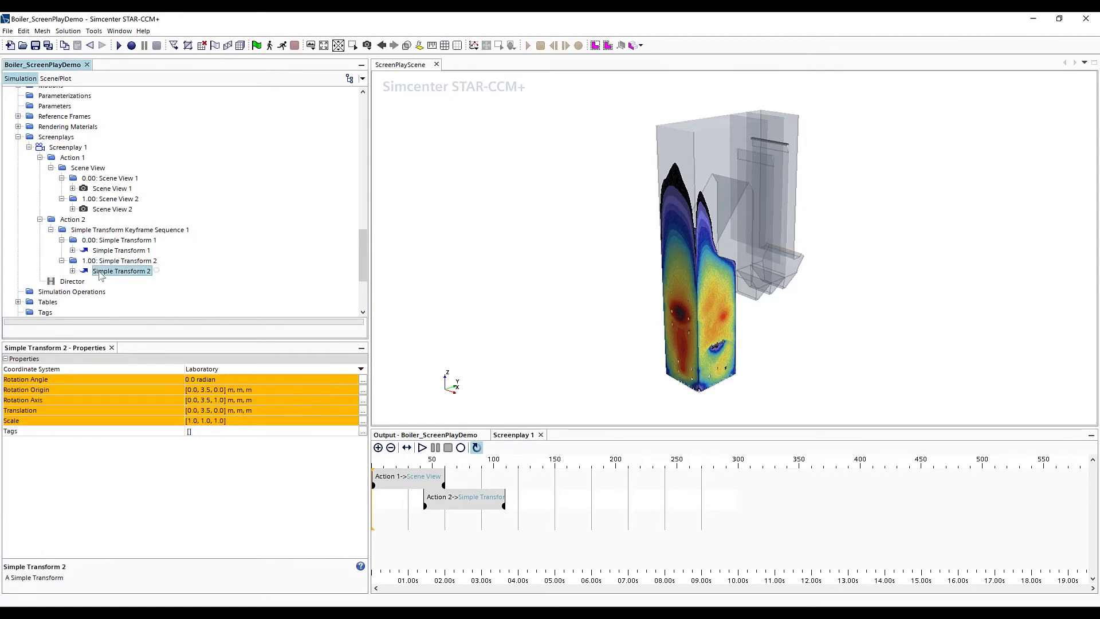
# - Set Simple Transform 2's rotation angle to 90 deg and preview the turn at about 2.5 s
pyautogui.click(226, 380)
pyautogui.write('90 deg')
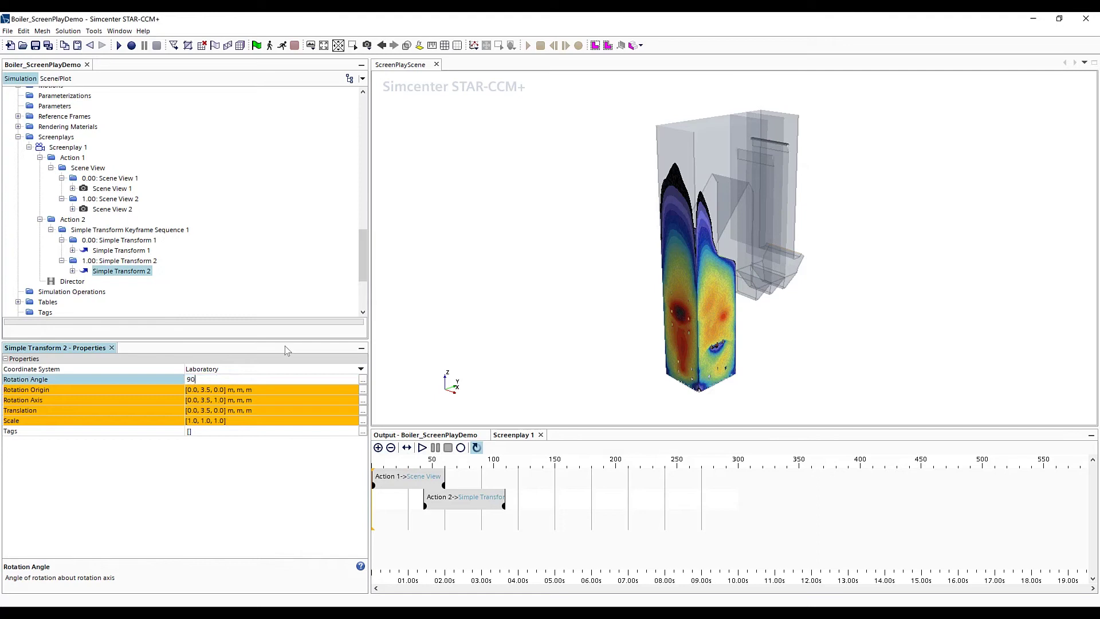
pyautogui.press('Return')
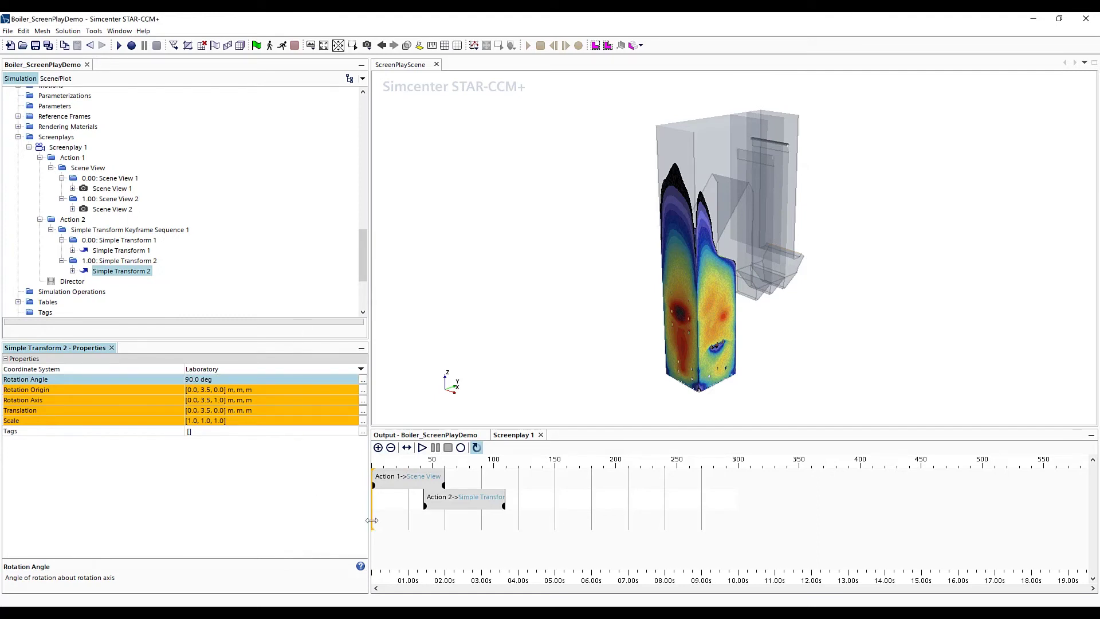
pyautogui.moveTo(373, 521); pyautogui.dragTo(495, 528)
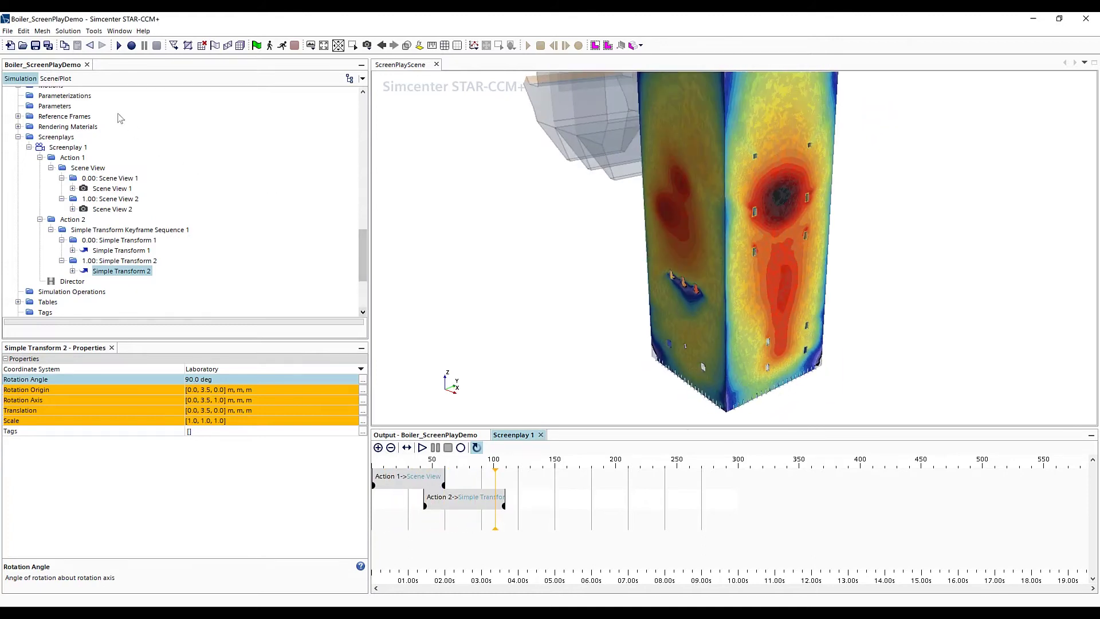
pyautogui.click(56, 78)
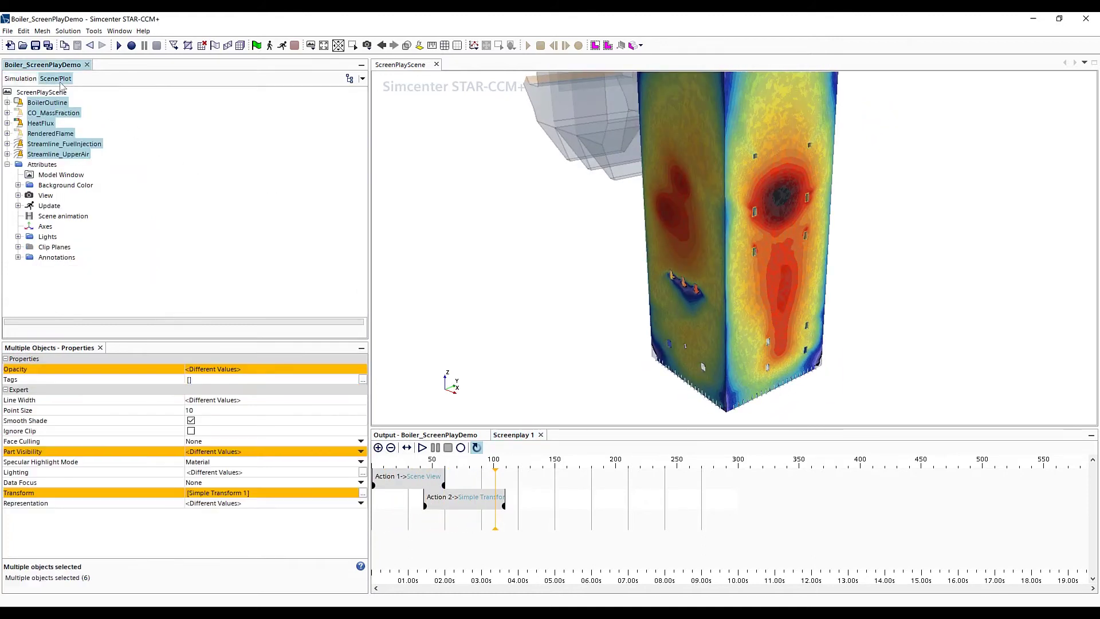
# - Add a shortened HeatFlux opacity action whose 1.00 keyframe fades opacity to 0
pyautogui.click(44, 123)
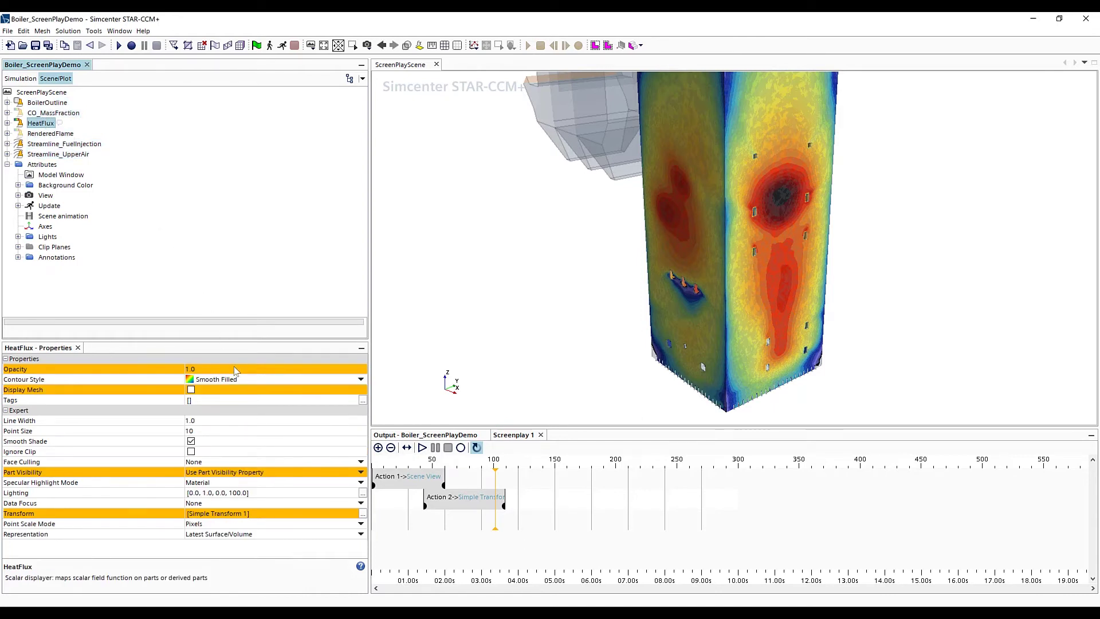
pyautogui.moveTo(243, 369); pyautogui.dragTo(511, 478)
pyautogui.click(491, 487)
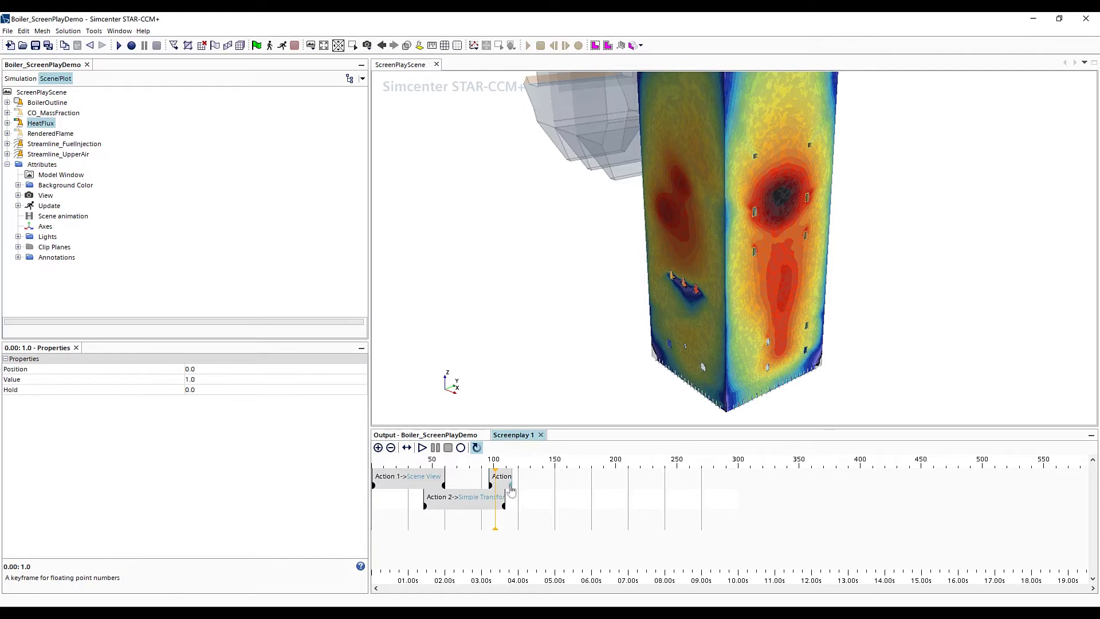
pyautogui.click(214, 382)
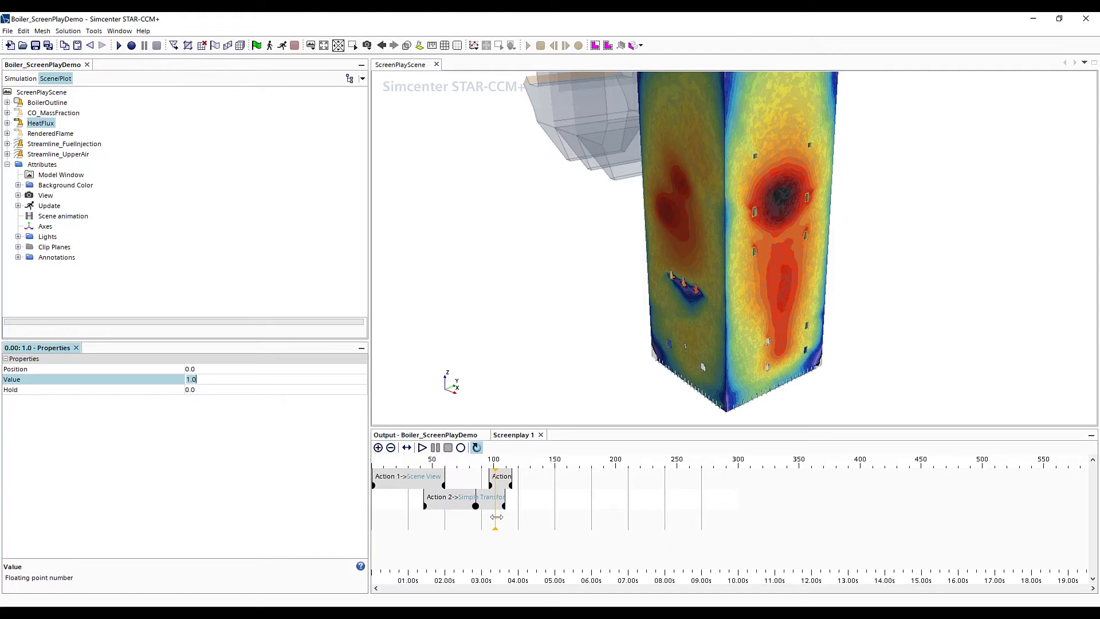
pyautogui.click(510, 485)
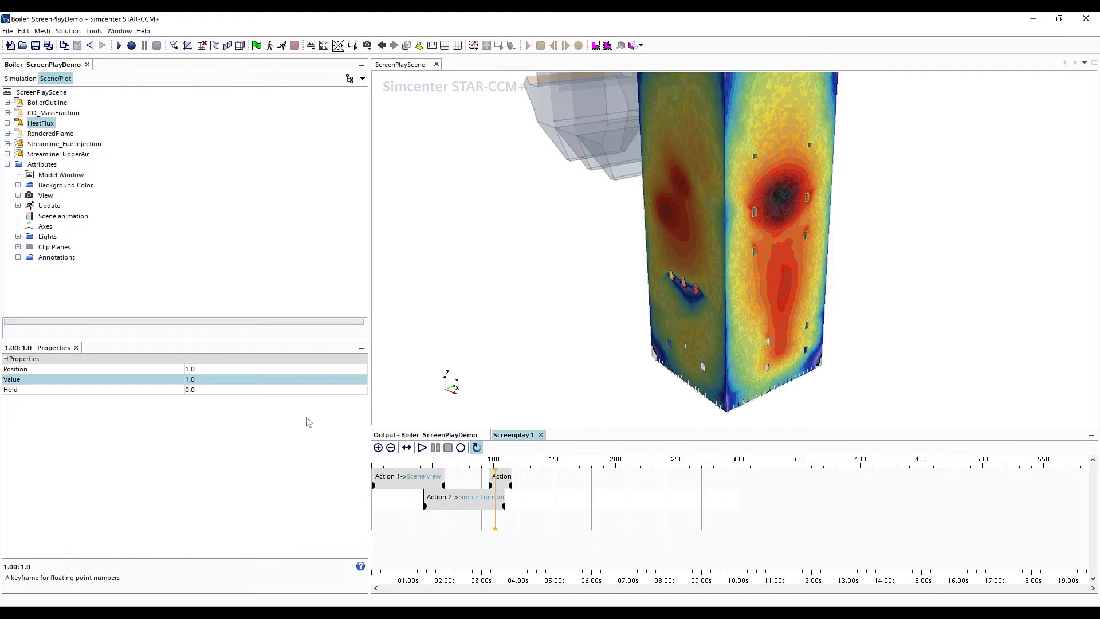
pyautogui.click(250, 381)
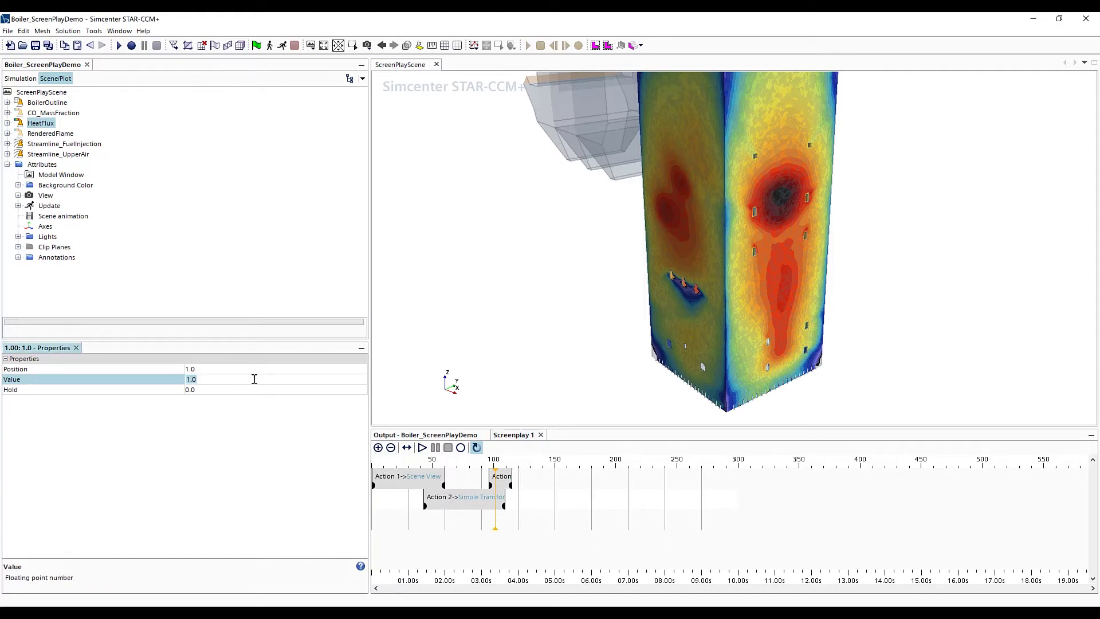
pyautogui.write('0')
pyautogui.press('Return')
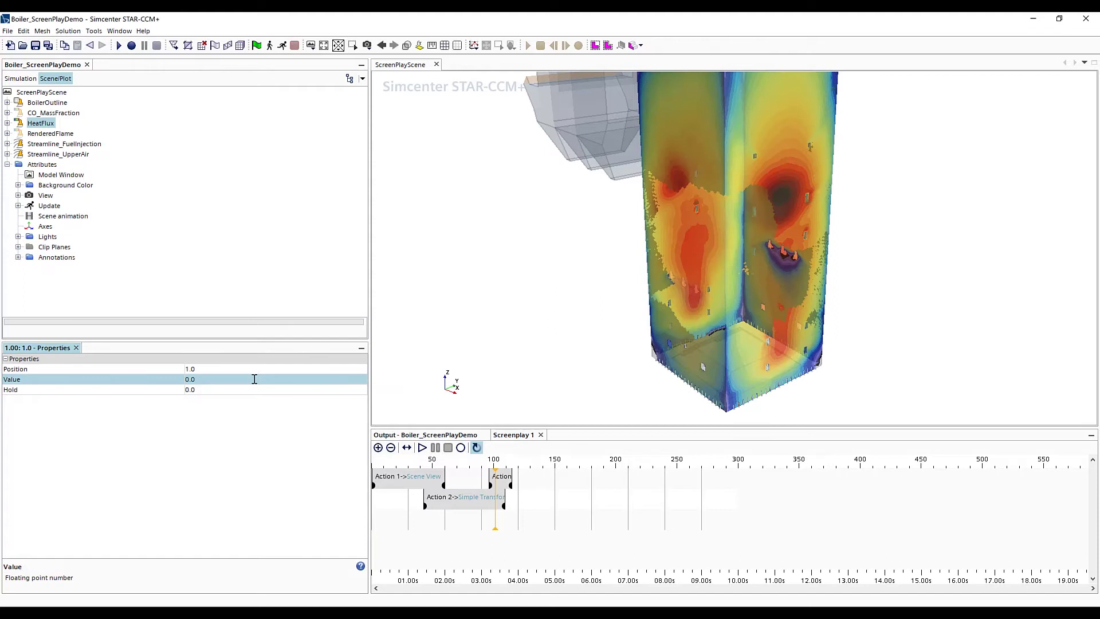
pyautogui.click(61, 145)
# - Add an opacity action for Streamline_FuelInjection and Streamline_UpperAir ending at opacity 1.0
pyautogui.keyDown('ctrl'); pyautogui.click(45, 156); pyautogui.keyUp('ctrl')
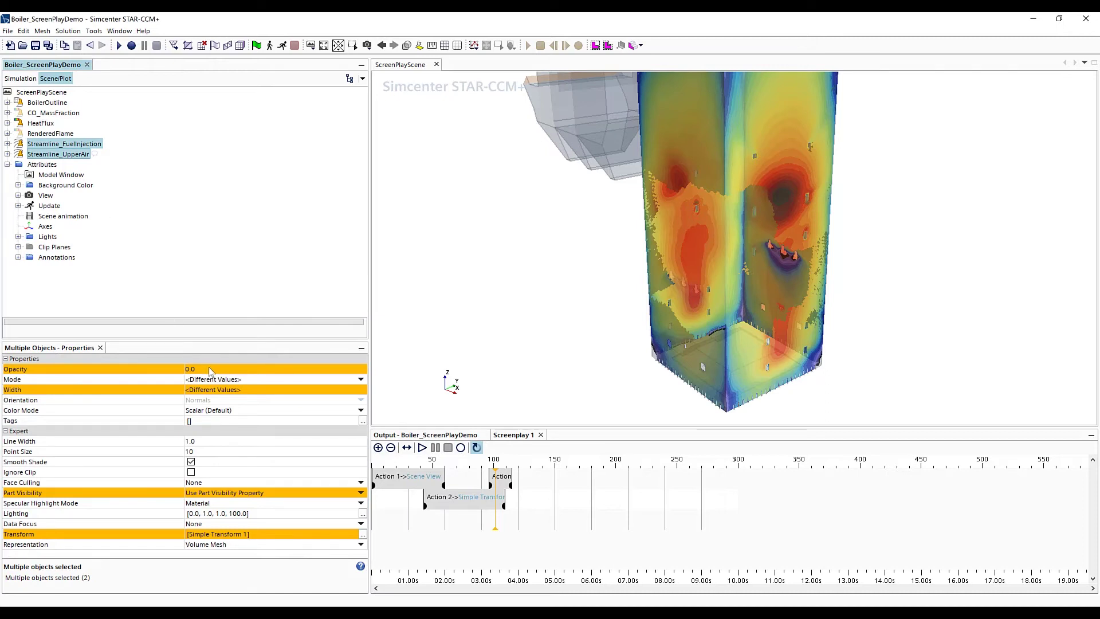
pyautogui.moveTo(210, 371); pyautogui.dragTo(519, 526)
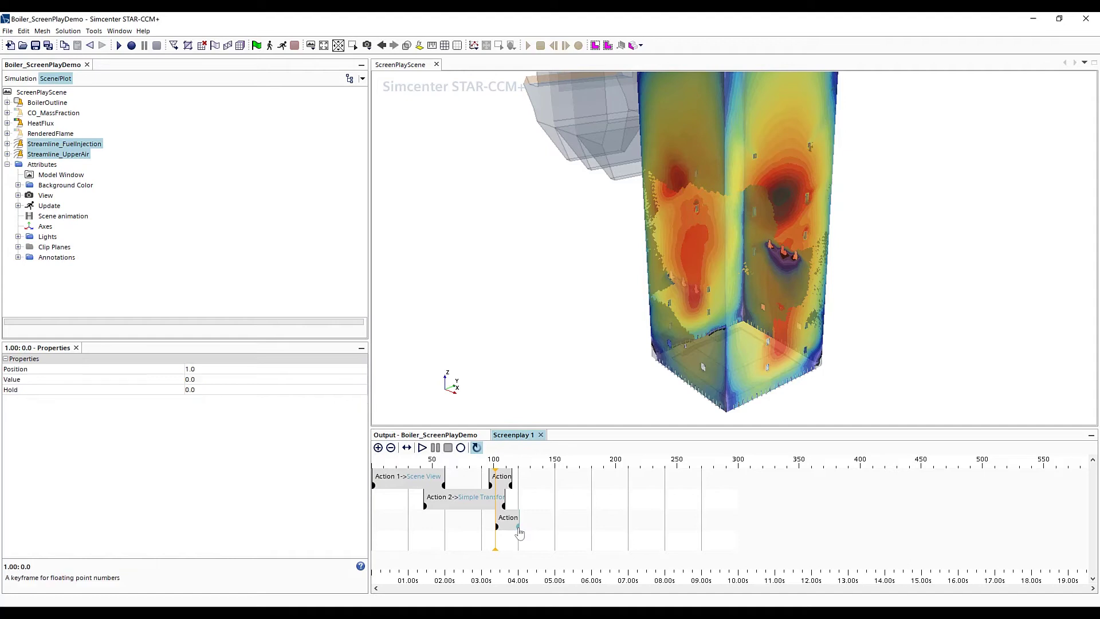
pyautogui.click(210, 380)
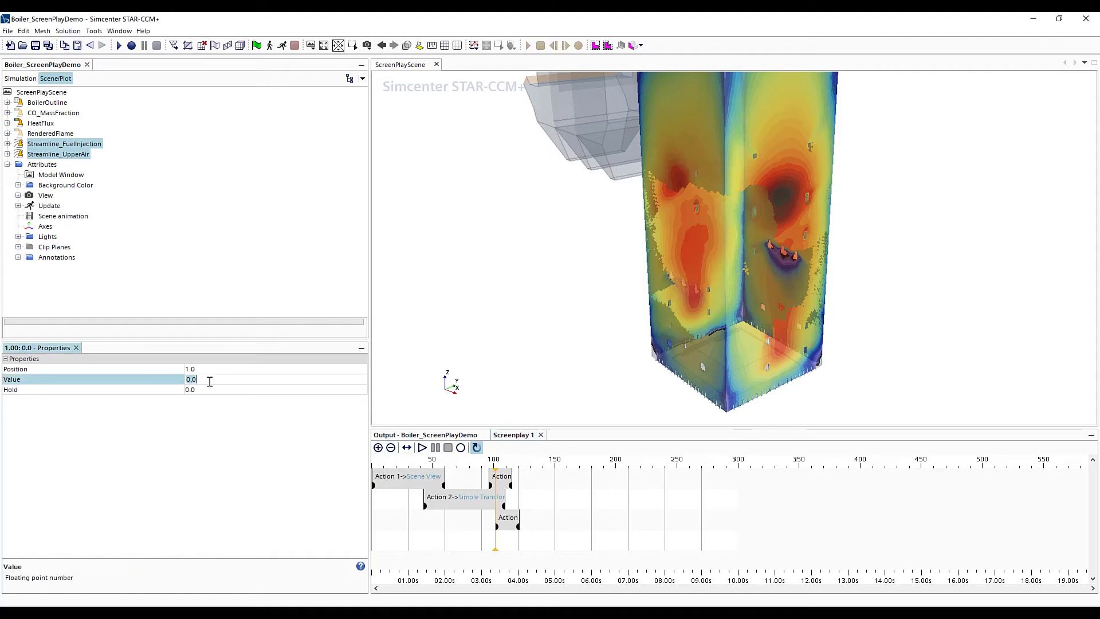
pyautogui.write('1')
pyautogui.press('Return')
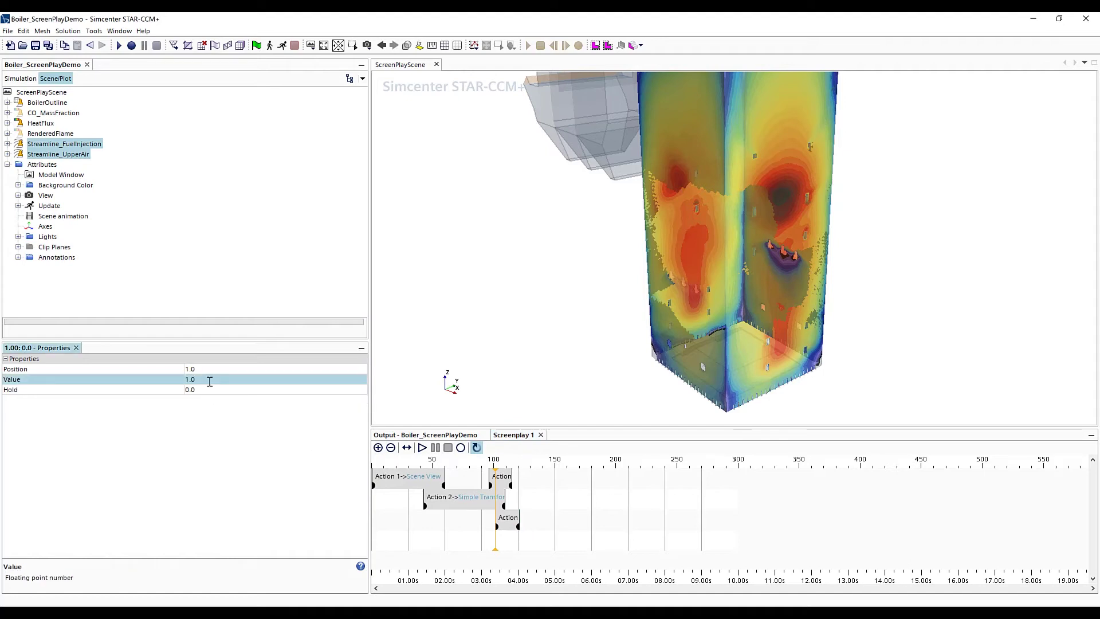
# - Inspect Streamline_UpperAir's animation mode and streamline tracer timing settings
pyautogui.click(7, 154)
pyautogui.click(42, 198)
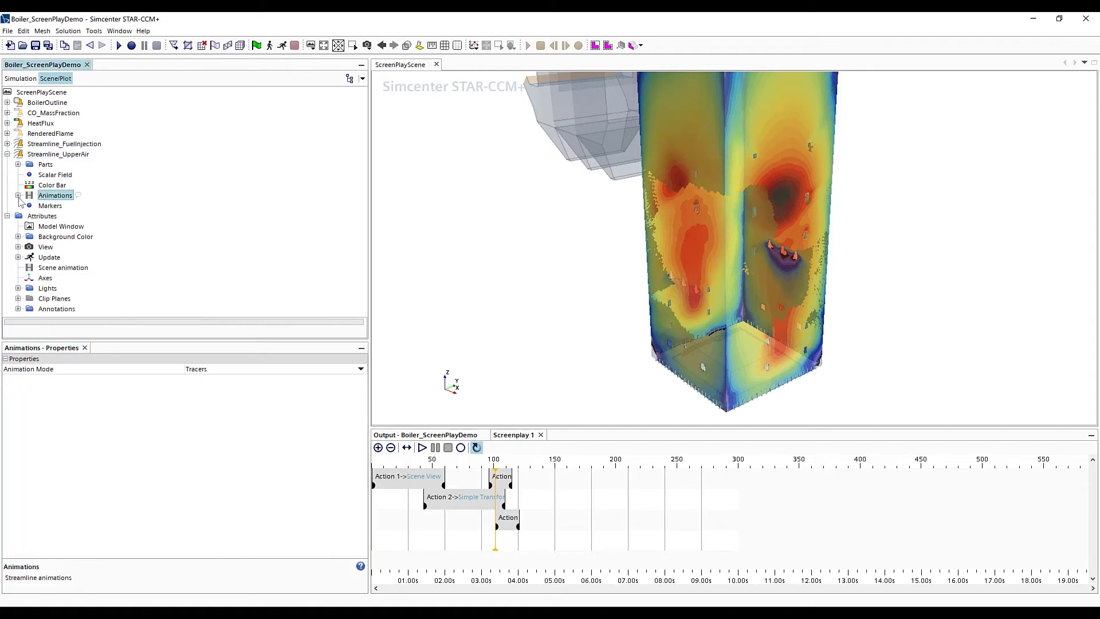
pyautogui.click(18, 195)
pyautogui.click(53, 206)
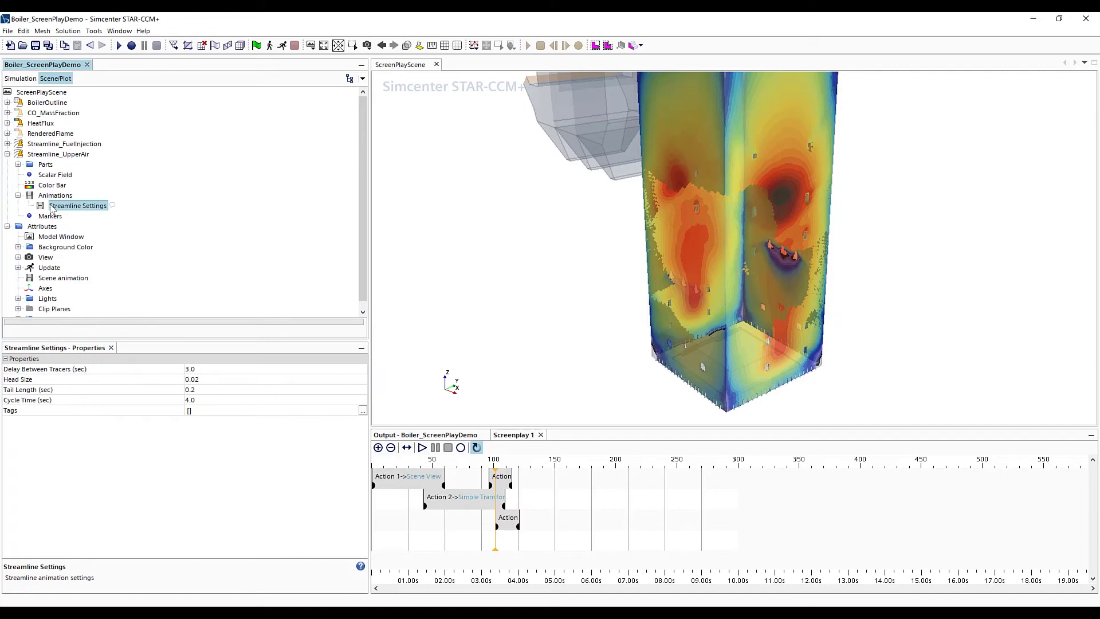
pyautogui.scroll(-1, 116, 228)
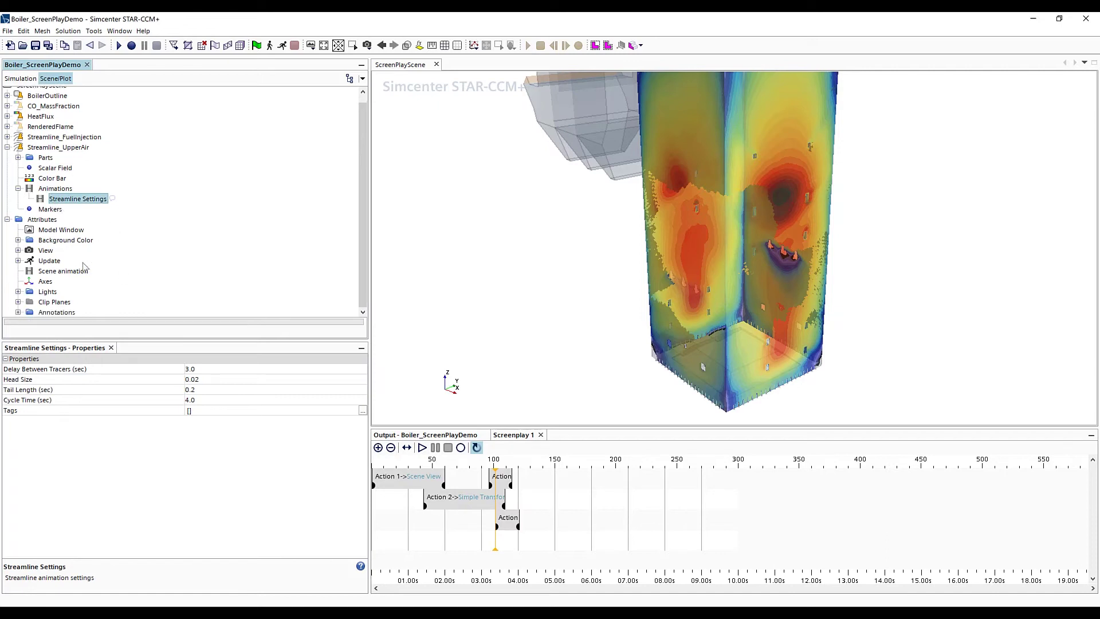
# - Add a stretched scene animation action ending at value 1.0, and preview at about 4.9 s
pyautogui.click(66, 272)
pyautogui.moveTo(66, 272); pyautogui.dragTo(700, 541)
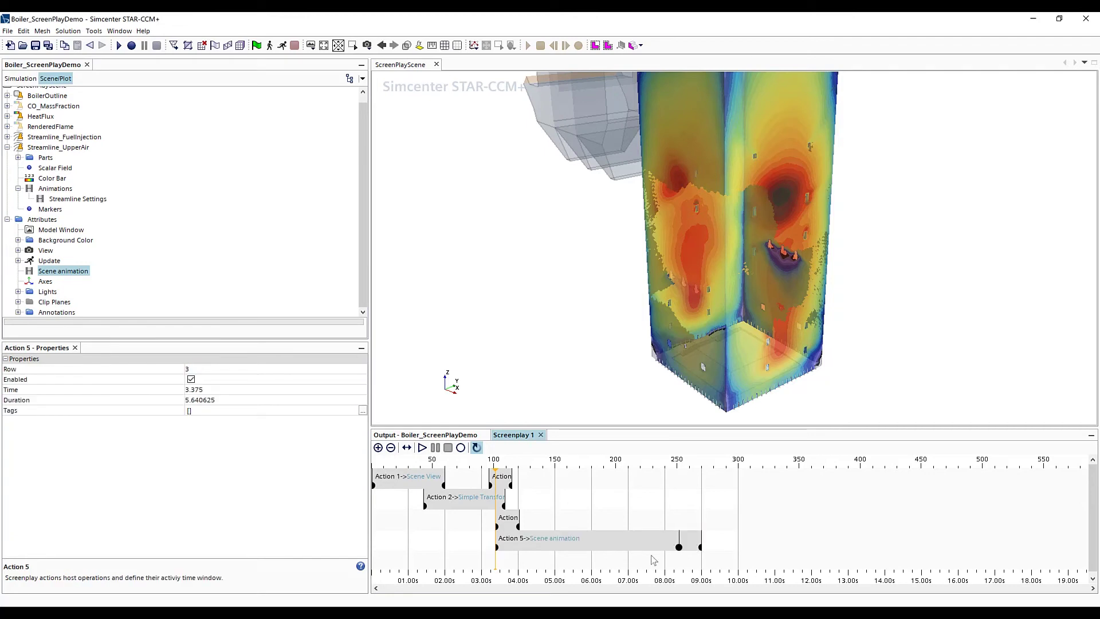
pyautogui.click(700, 547)
pyautogui.click(210, 380)
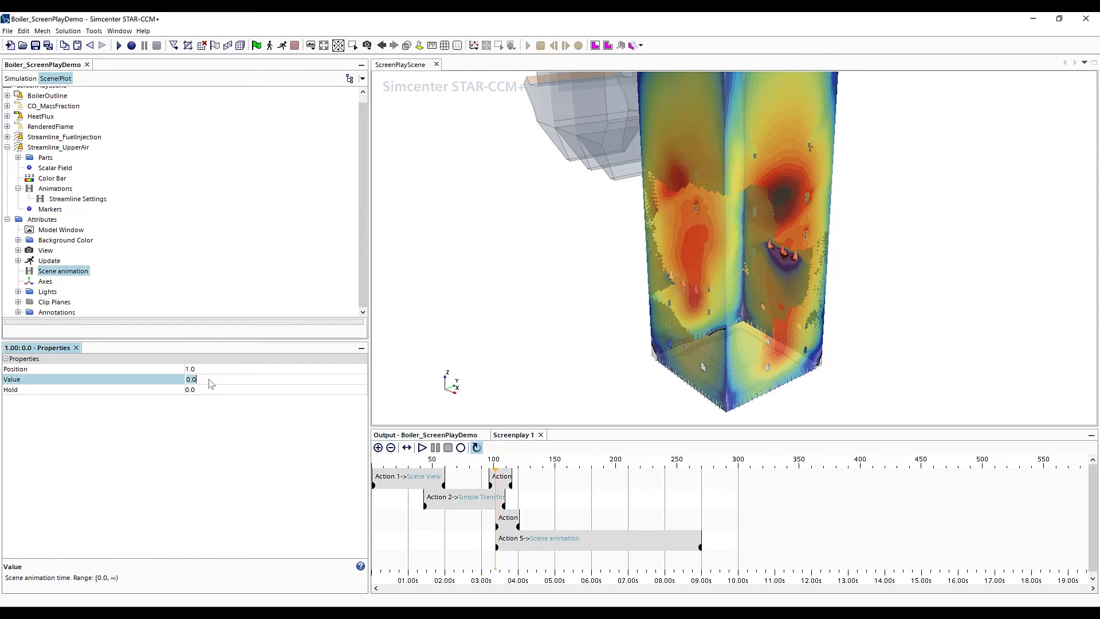
pyautogui.press('Return')
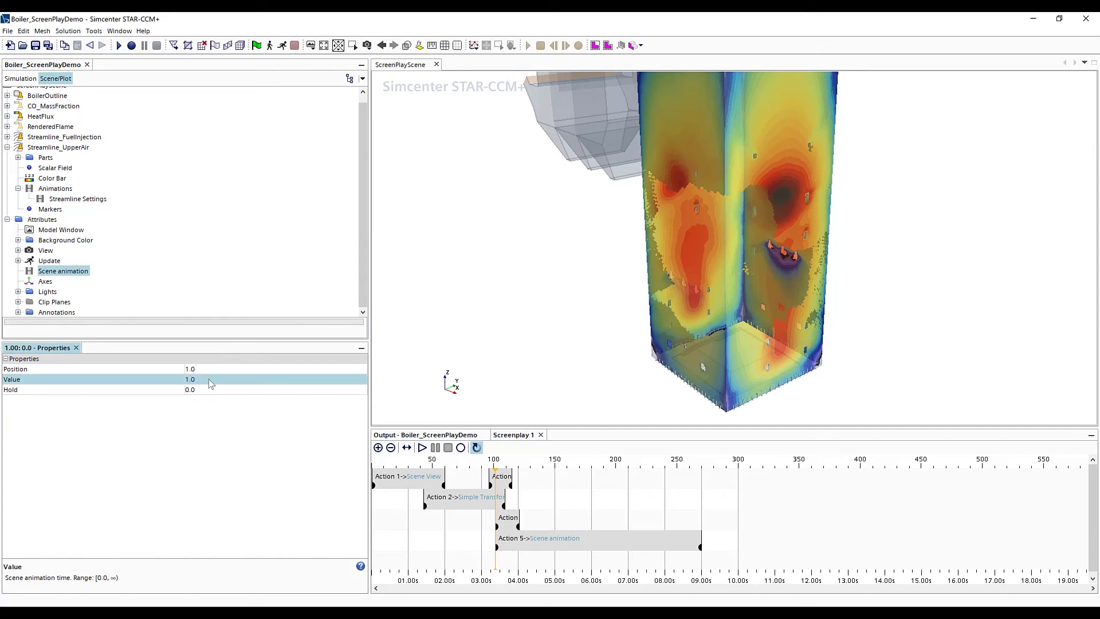
pyautogui.moveTo(495, 563); pyautogui.dragTo(572, 563)
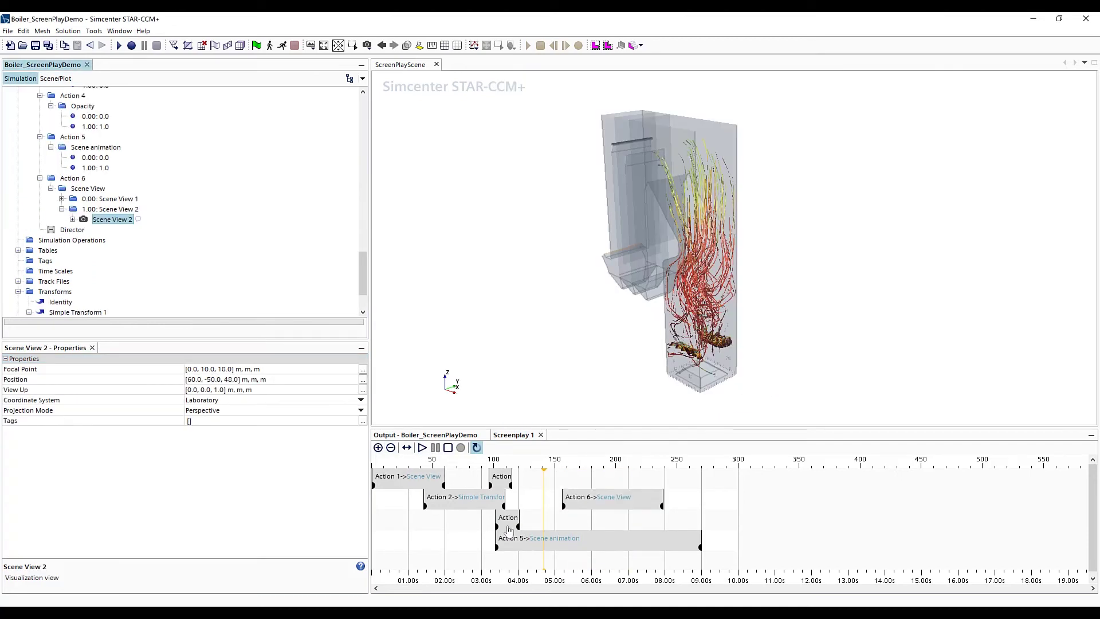
# - Rewind Screenplay 1 to 0 s, play it through, then stop playback
pyautogui.moveTo(421, 506); pyautogui.dragTo(385, 510)
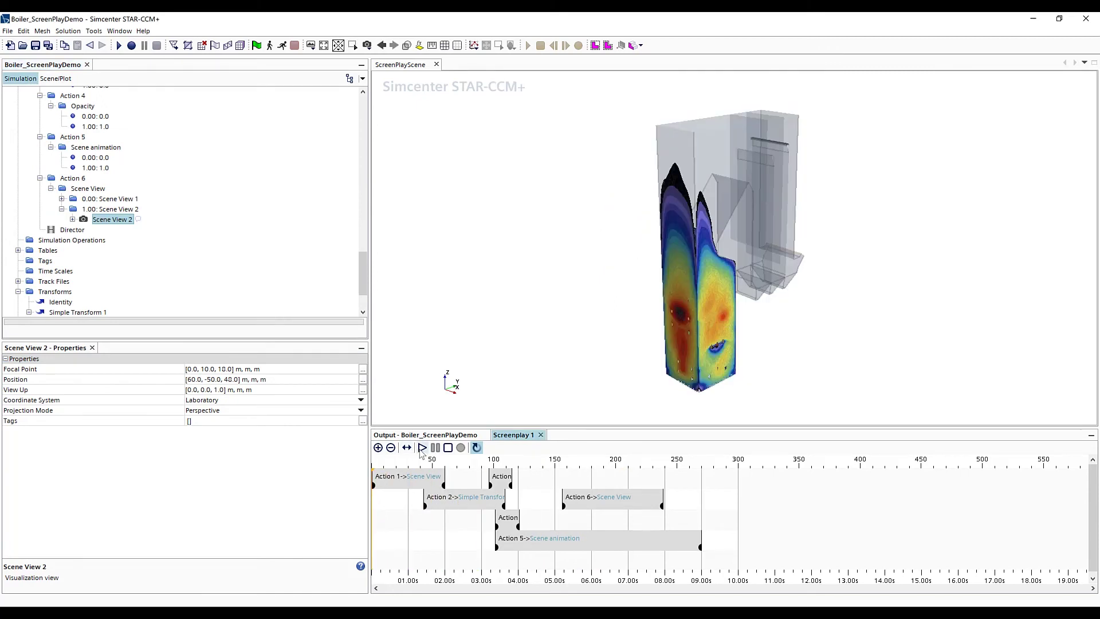
pyautogui.click(423, 448)
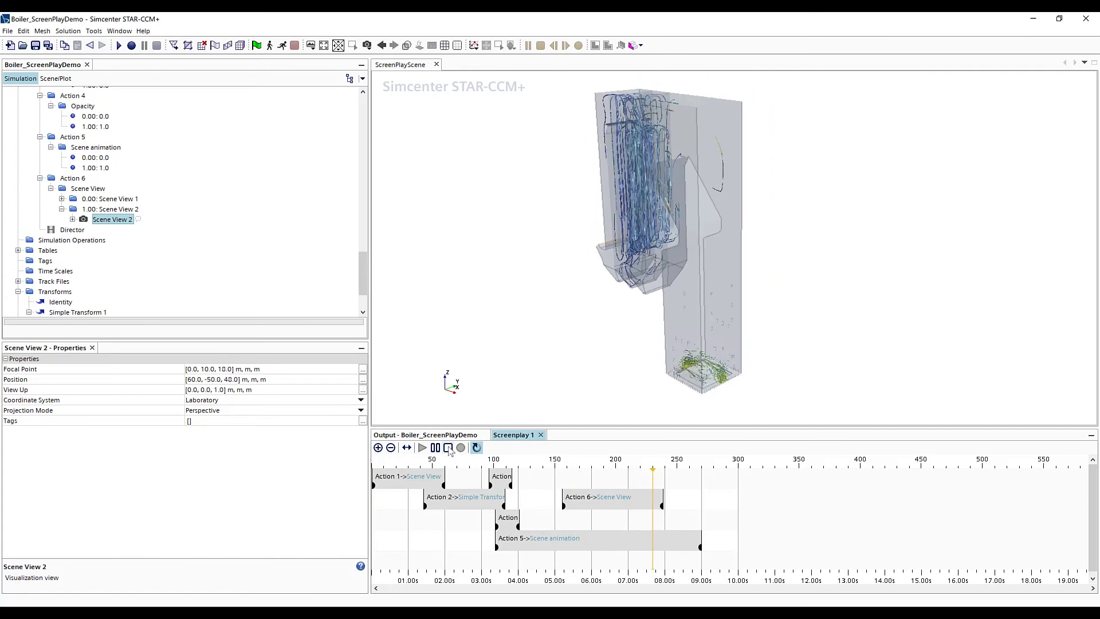
pyautogui.click(449, 450)
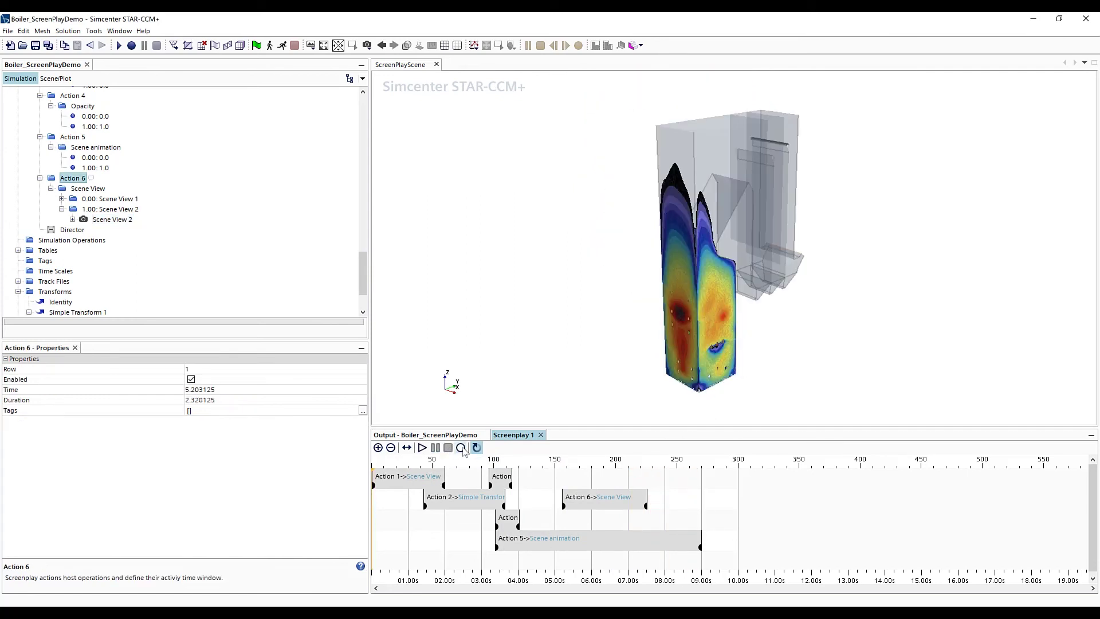
# - Open Write Animation for Screenplay 1 to export the trial03 AVI movie
pyautogui.click(461, 447)
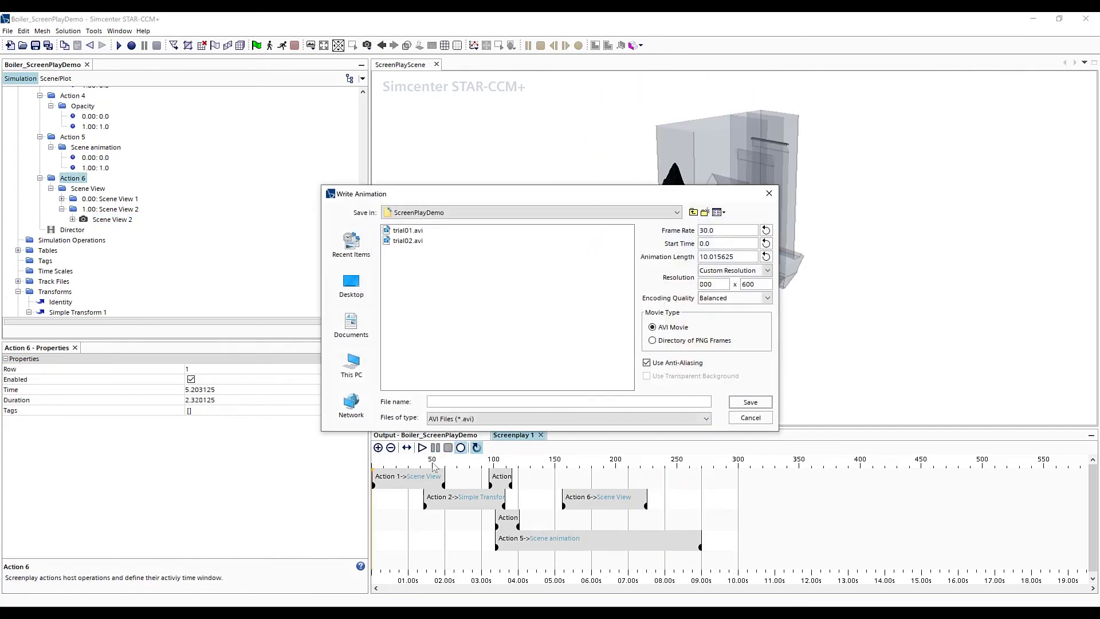